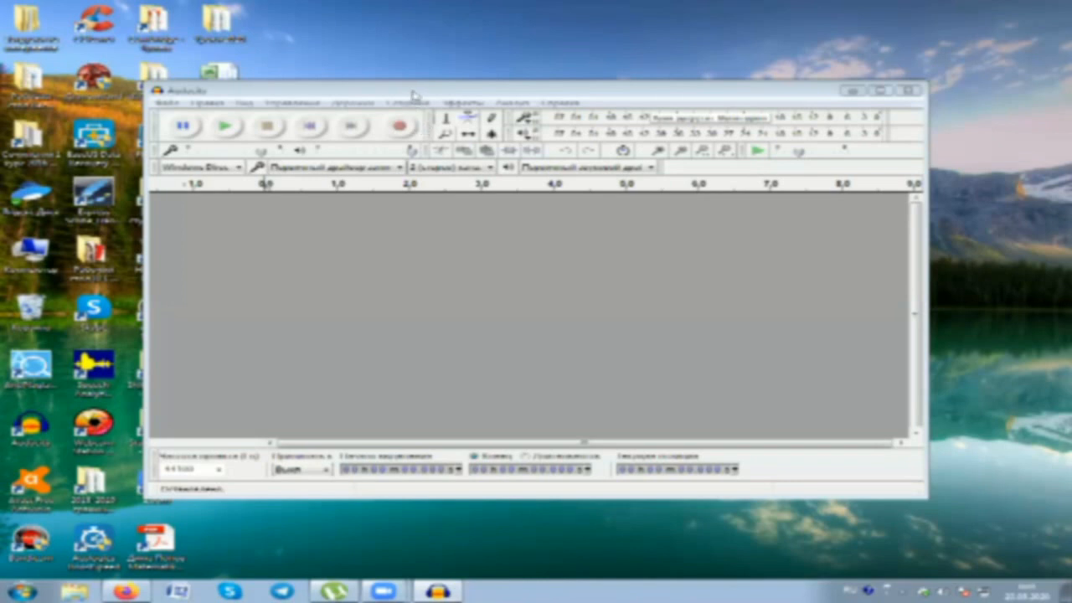
Move the Audacity window clear of the desktop icons and open the program's preferences
click(458, 92)
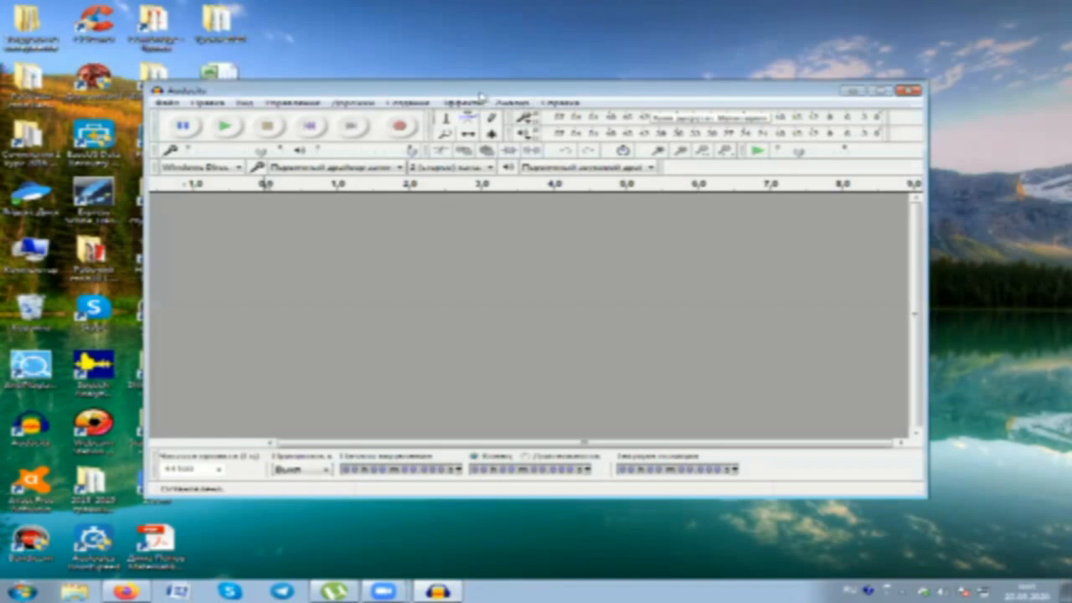
drag(481, 96, 613, 77)
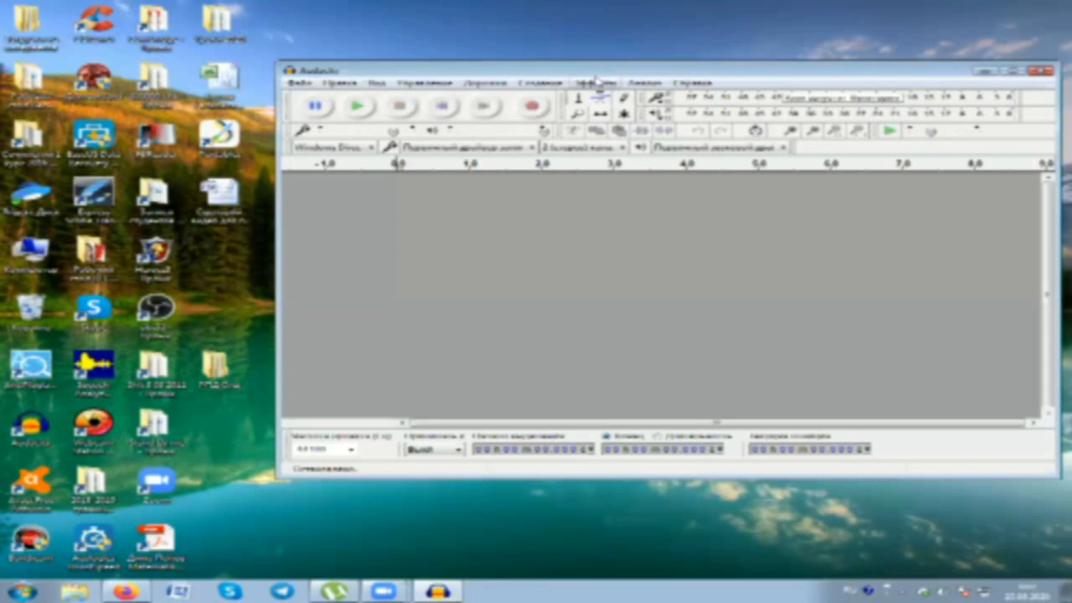
click(339, 83)
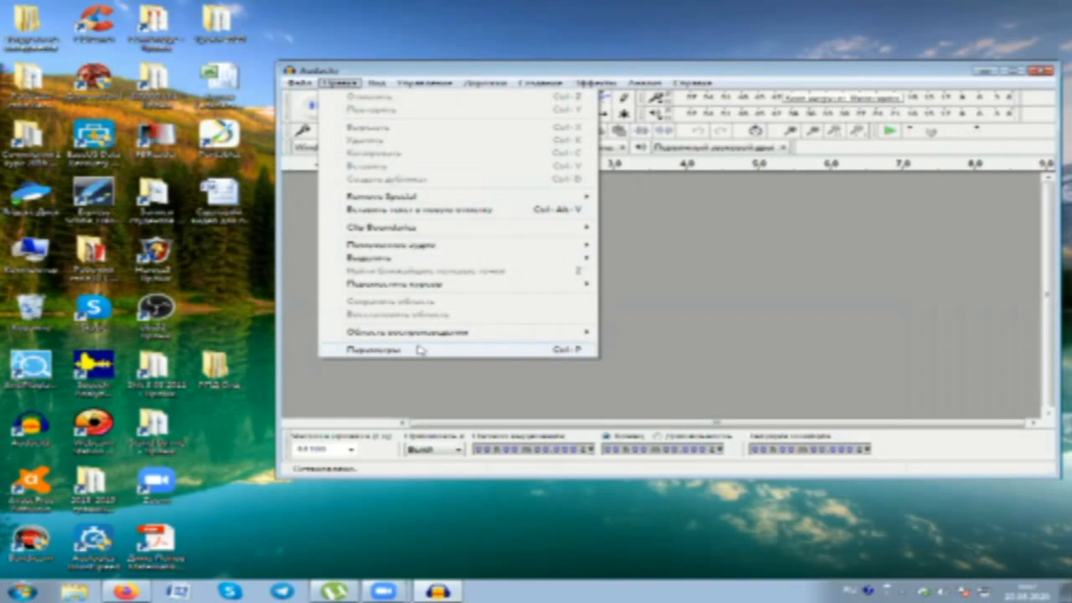
click(420, 351)
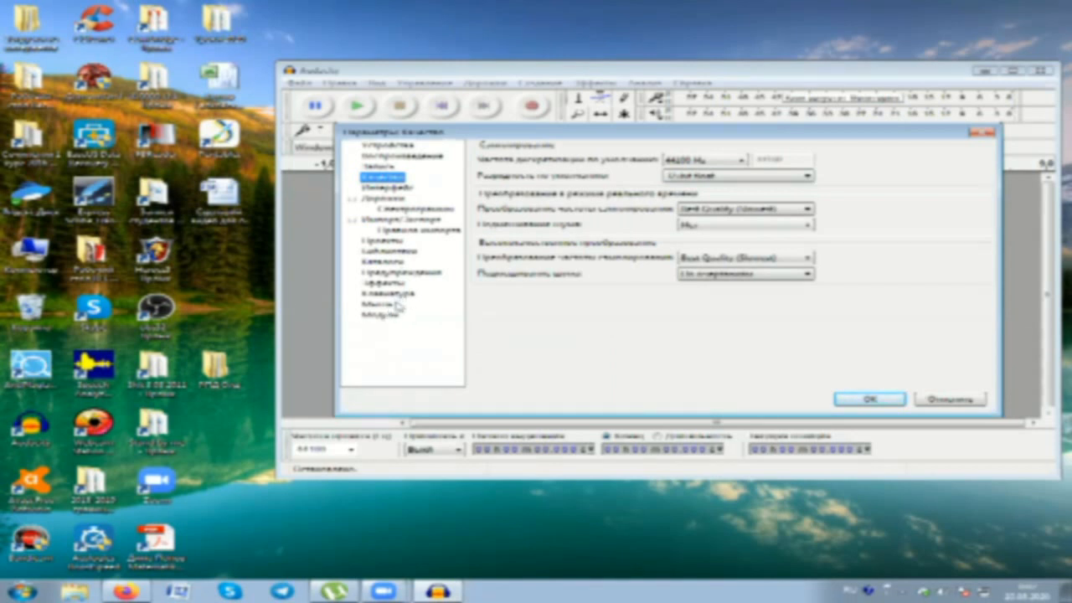
Look through the Interface, Quality, Recording, Playback and Devices preferences, including the available audio hosts
click(397, 187)
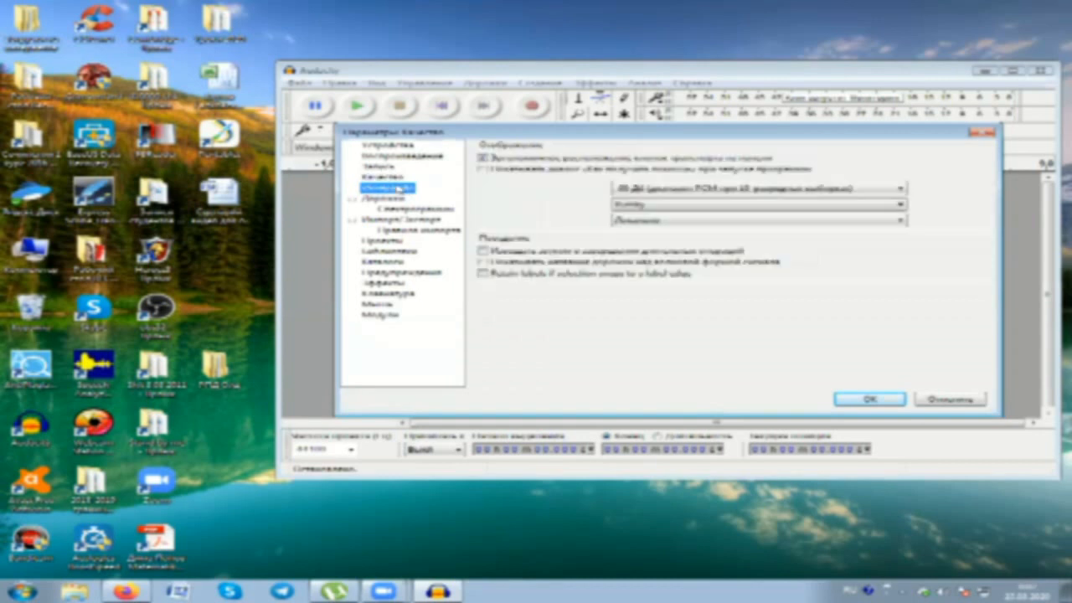
click(701, 191)
click(701, 191)
click(398, 178)
click(387, 167)
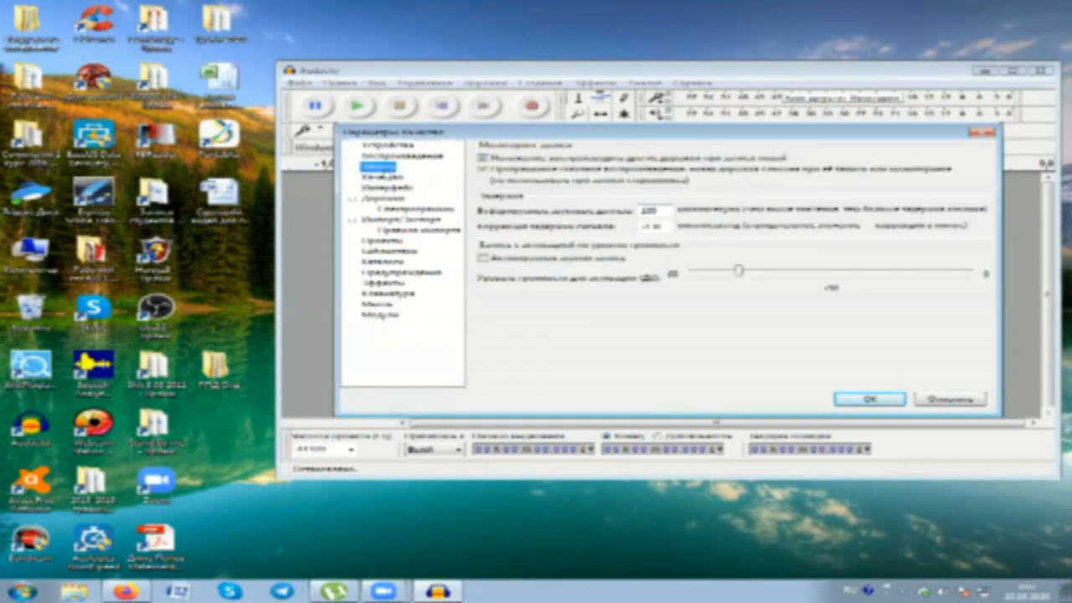
click(392, 155)
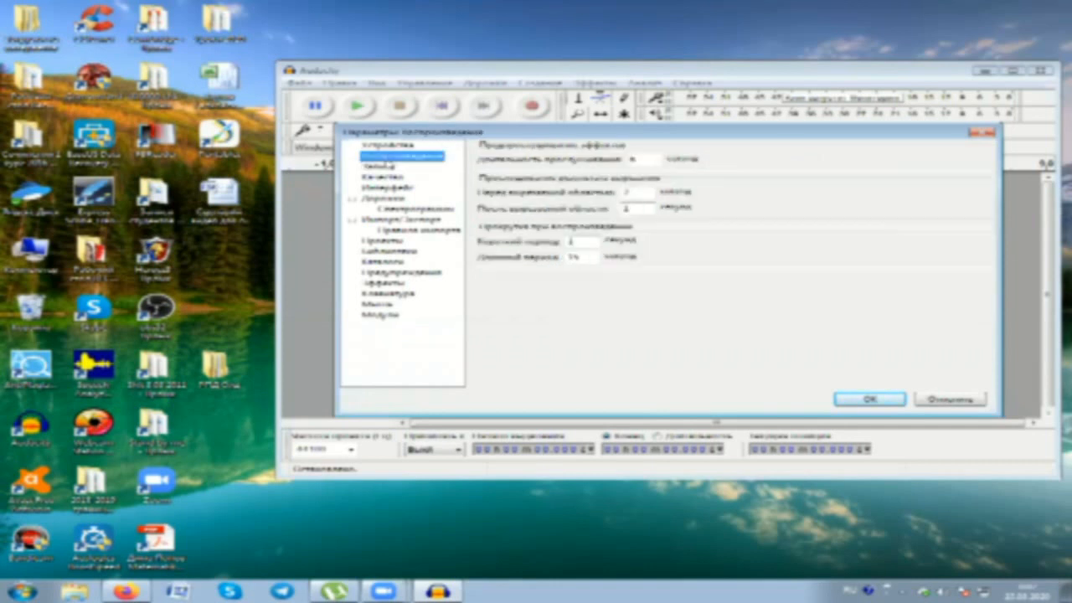
click(397, 146)
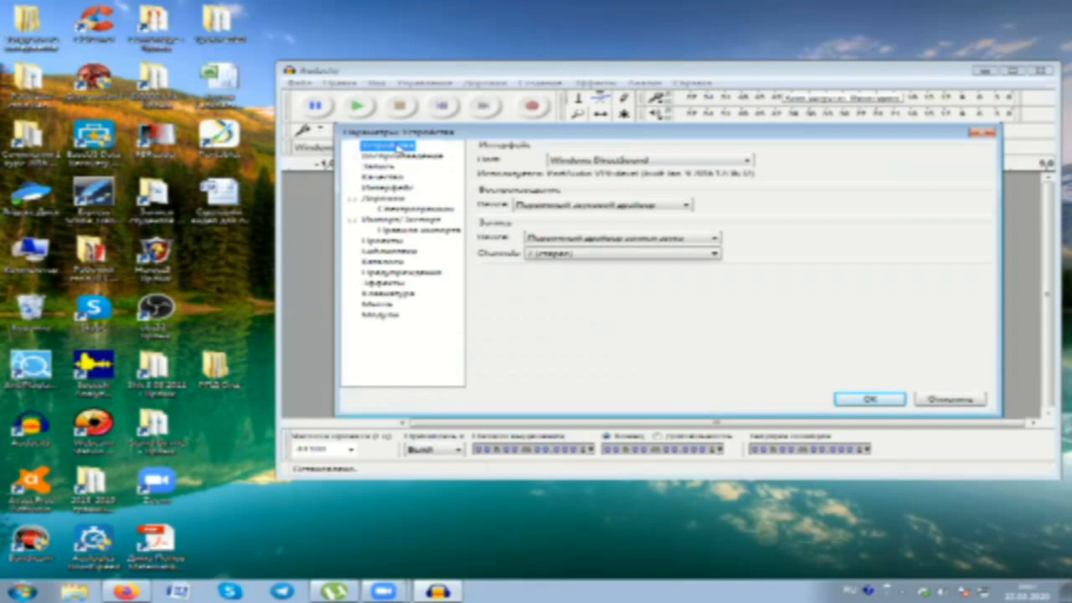
click(685, 164)
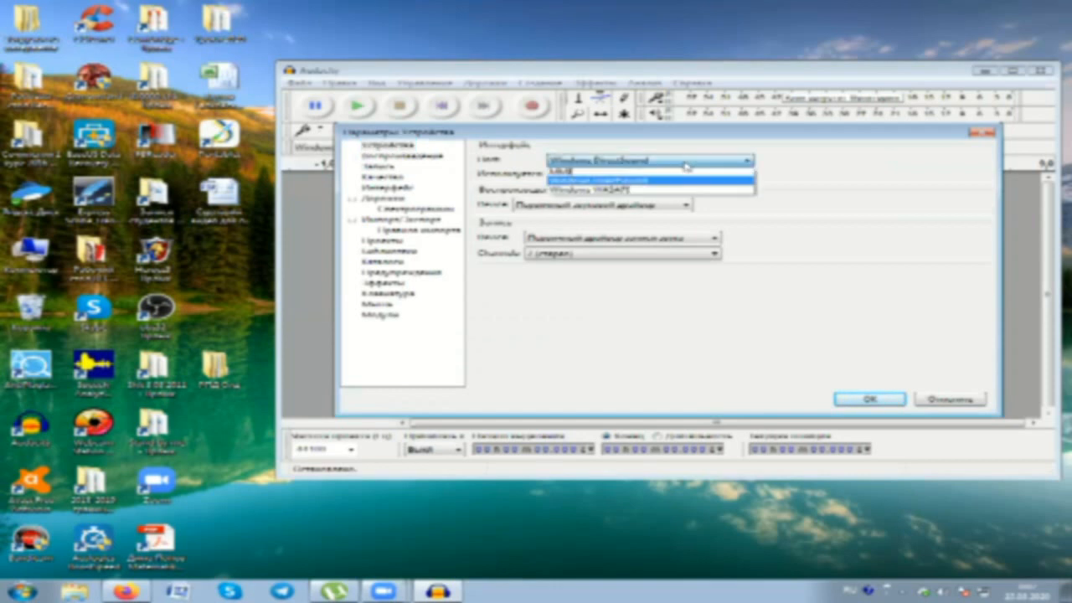
click(685, 164)
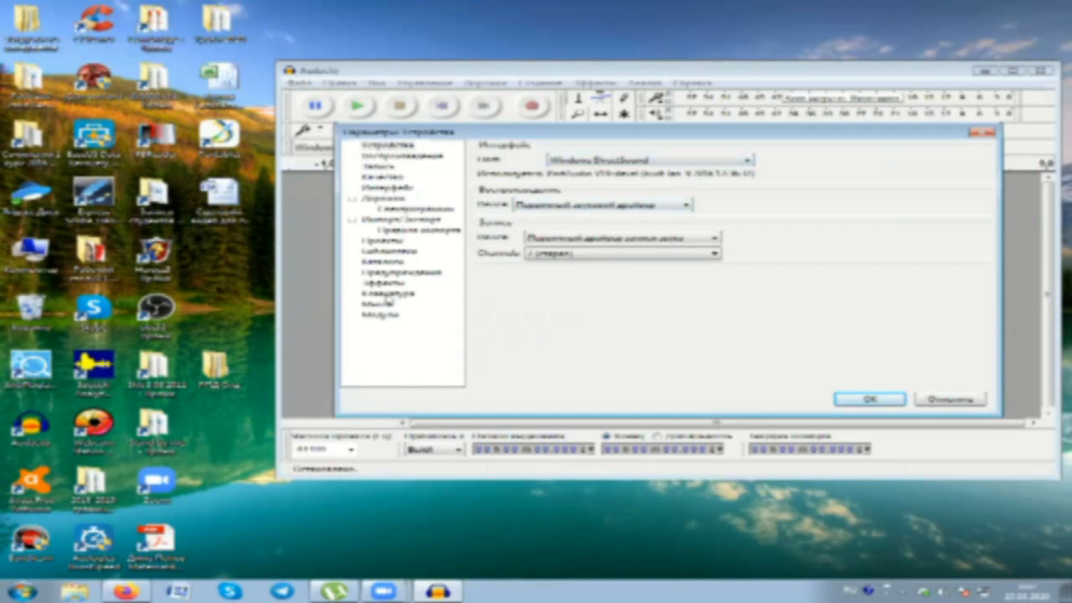
Look through the Modules, Mouse, Keyboard, Warnings, Effects, Directories, Libraries and Projects preferences
click(386, 314)
click(384, 304)
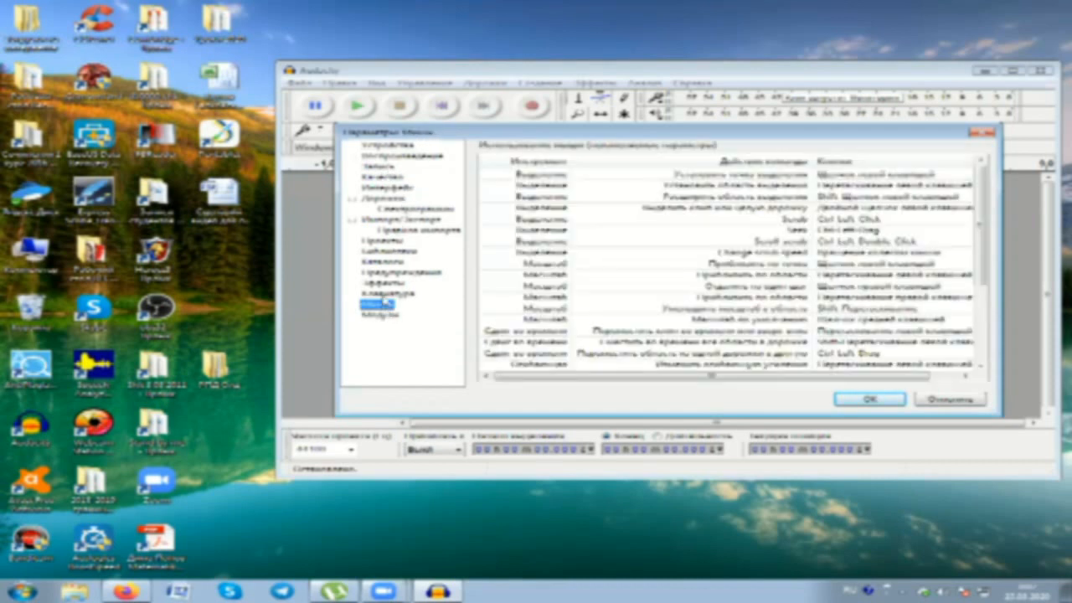
click(387, 293)
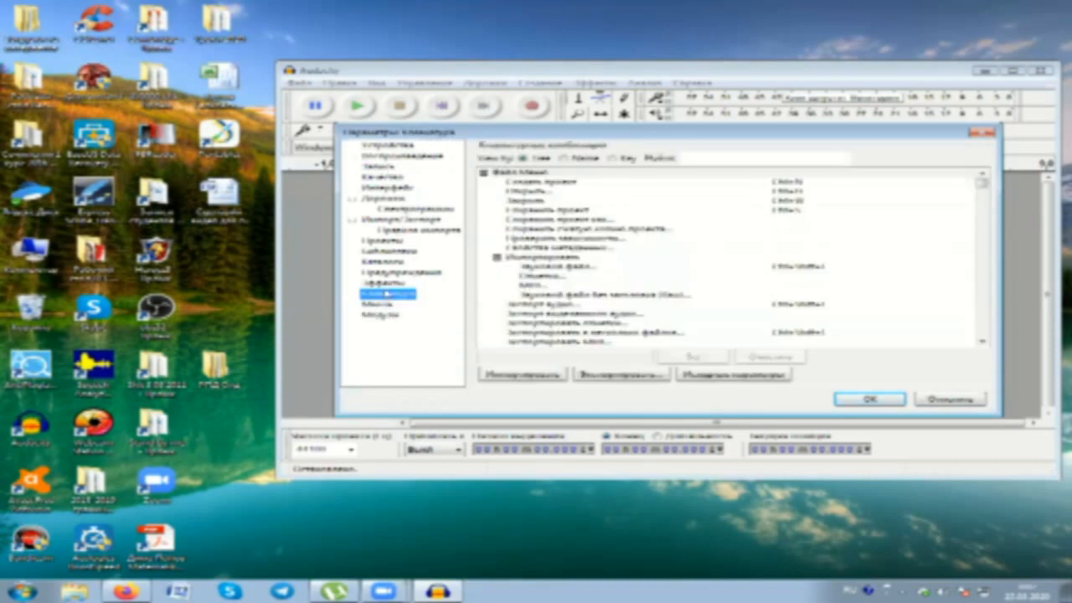
click(405, 274)
click(400, 284)
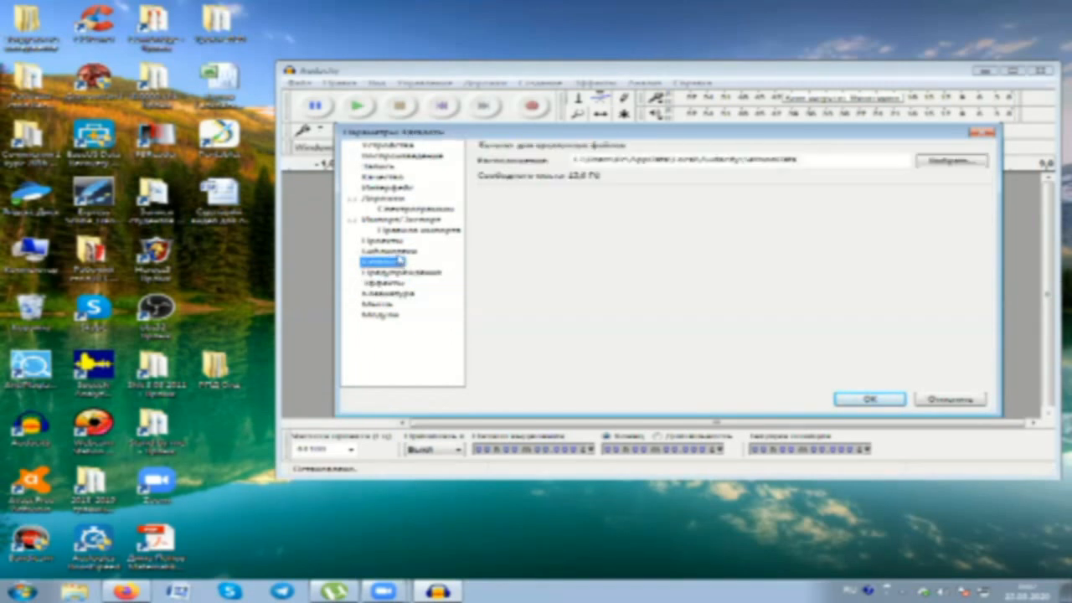
click(400, 272)
click(400, 250)
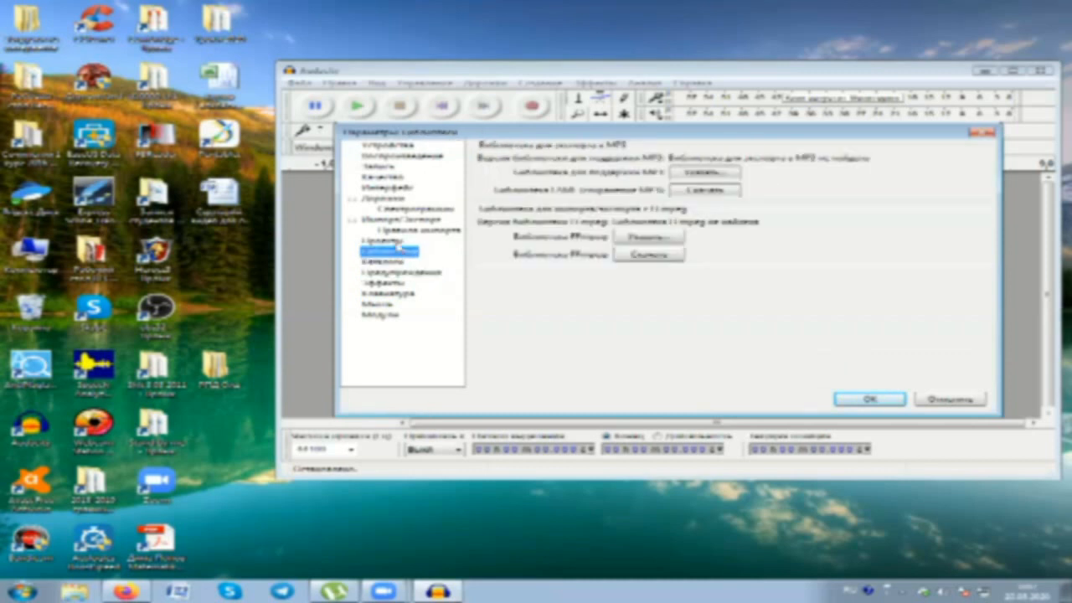
click(398, 241)
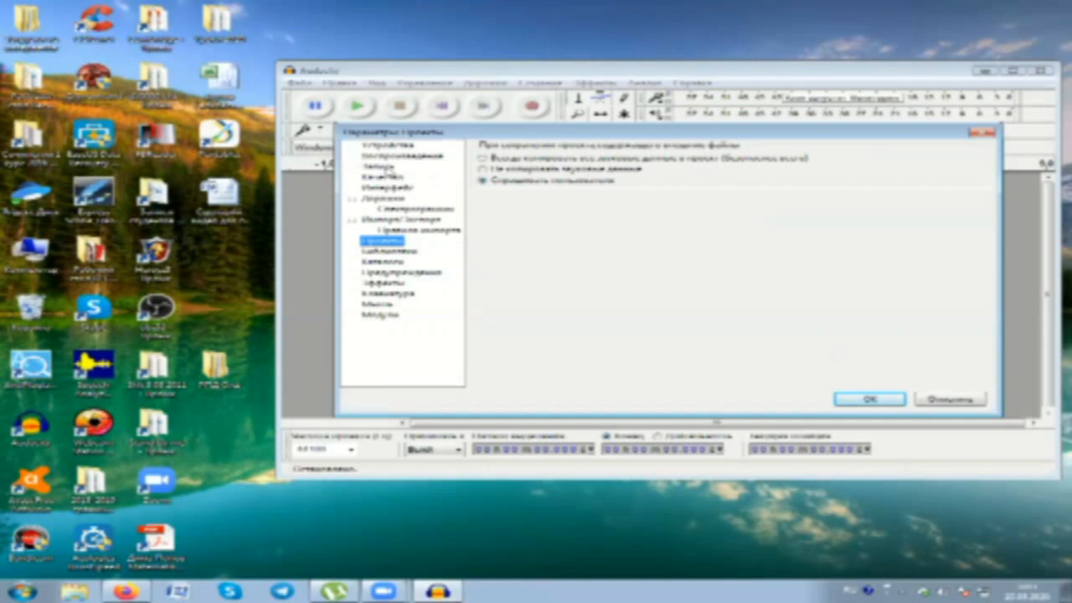
Review the Recording, Playback, Interface, Tracks and Spectrograms preferences and close the dialog without applying changes
click(388, 168)
click(394, 156)
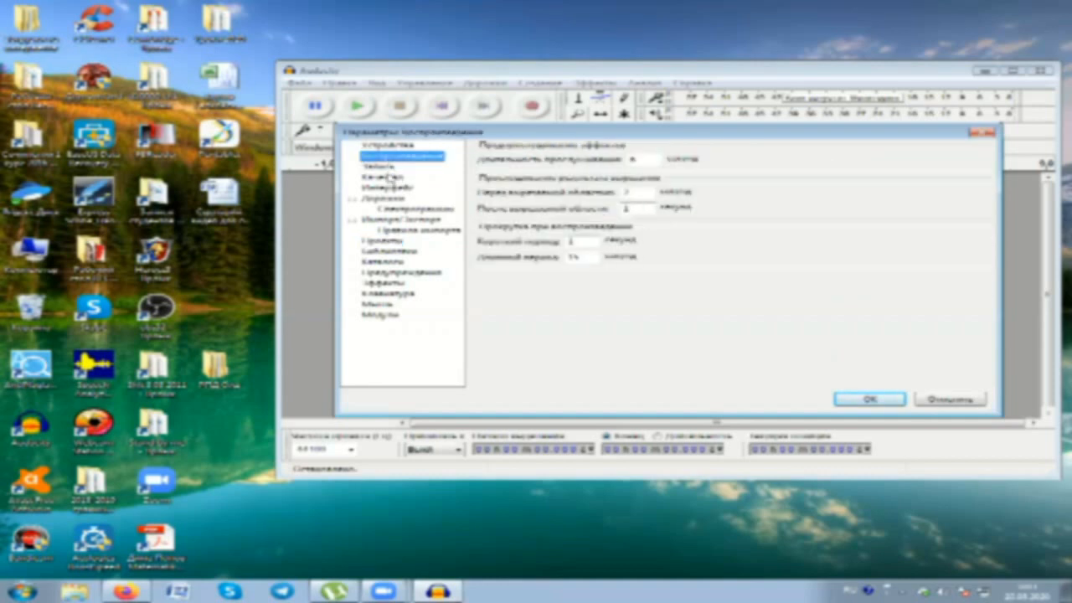
click(388, 188)
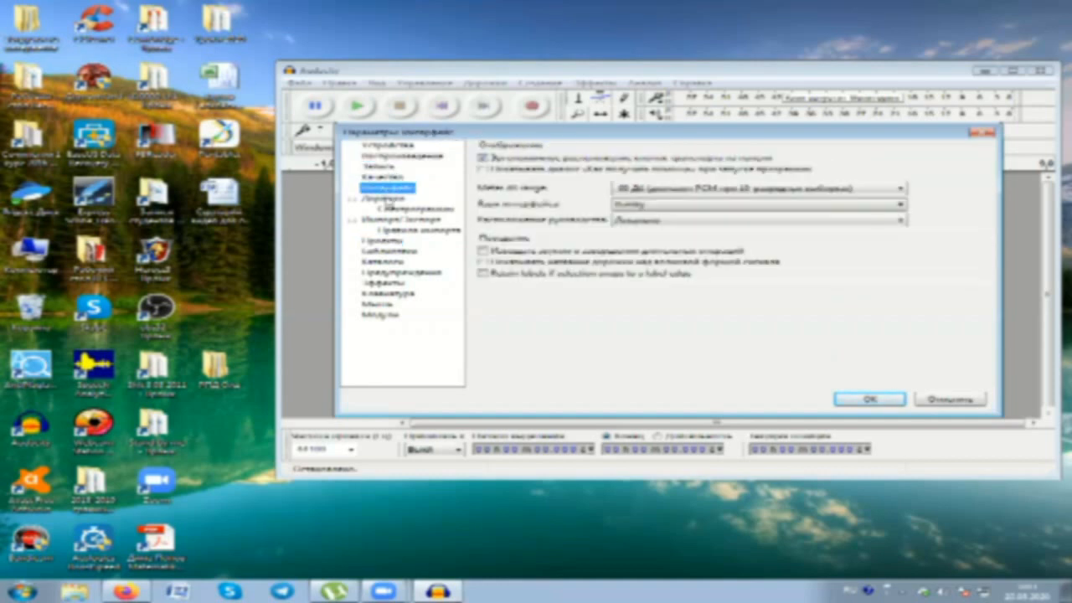
click(709, 191)
click(709, 191)
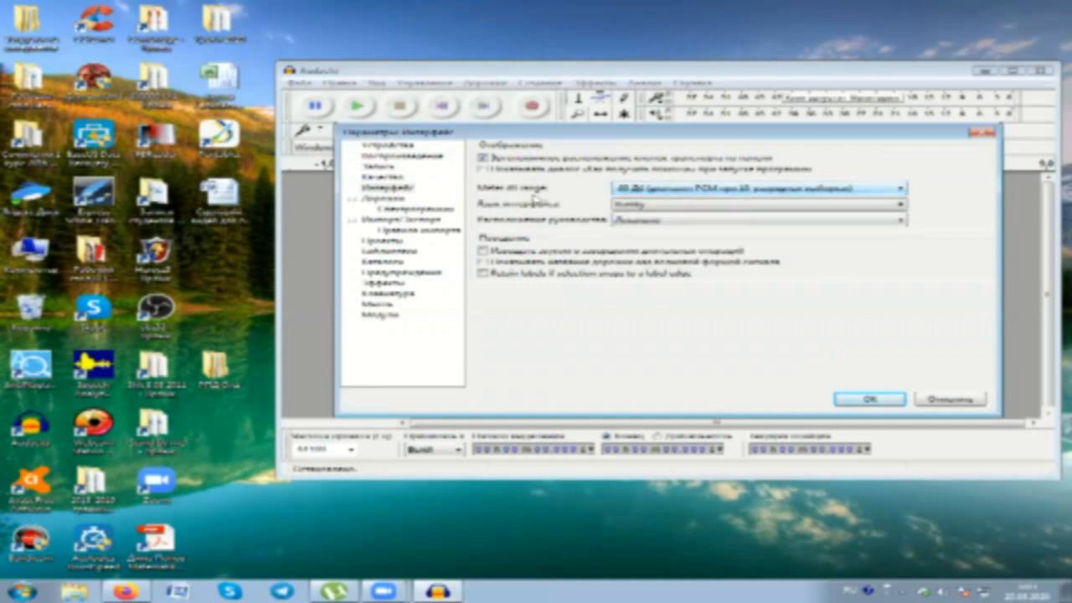
click(392, 198)
click(394, 209)
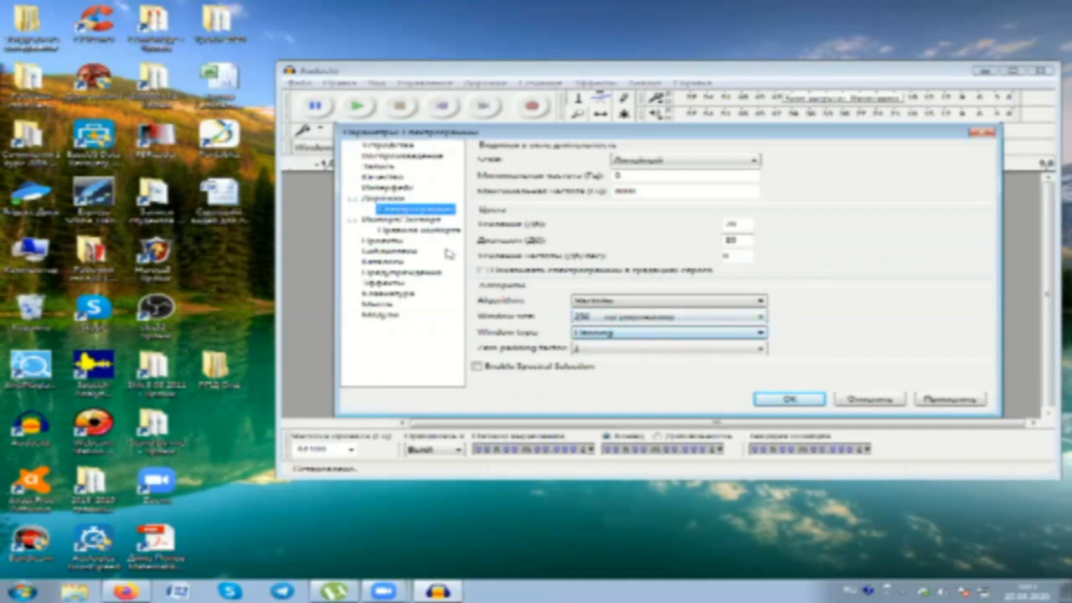
click(982, 127)
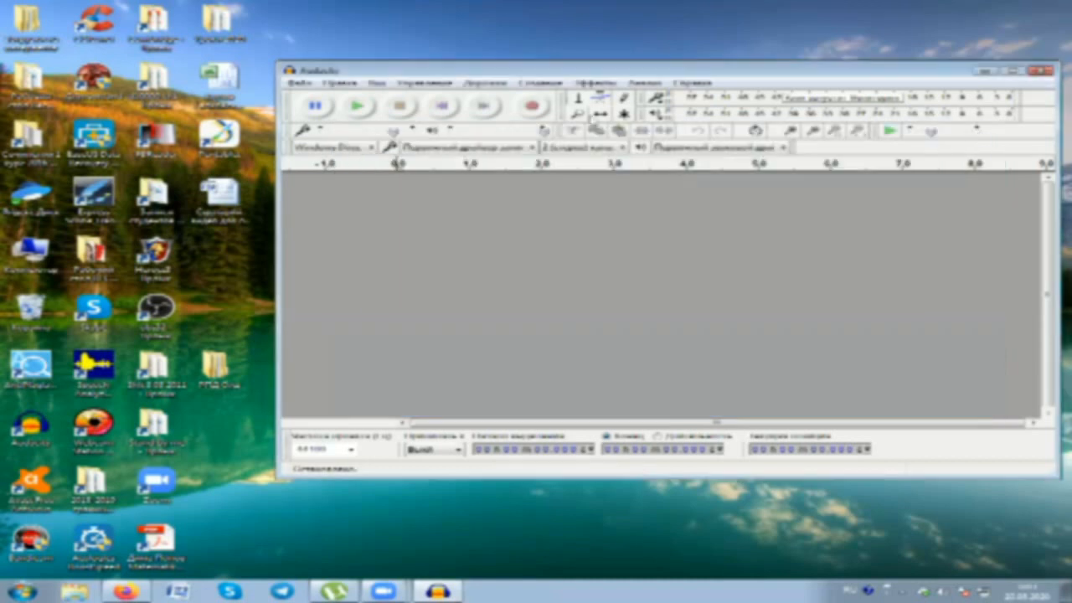
Record a stereo test track of about 13 seconds using the primary sound capture driver
click(537, 107)
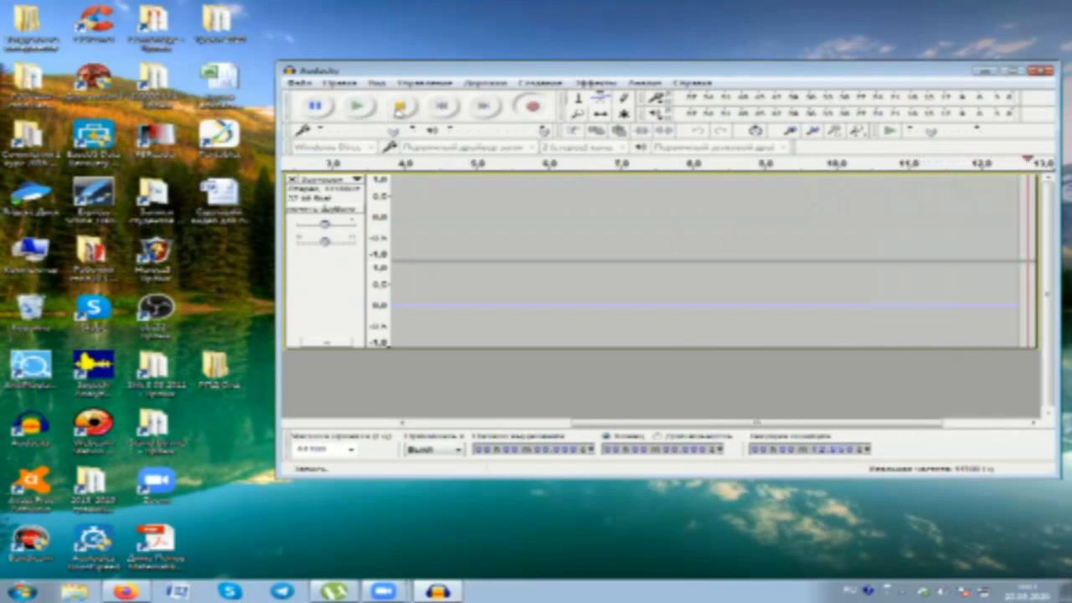
click(400, 107)
Set the recording device to the Scarlett 2i4 USB line input with 2 (stereo) channels and record a spoken test track
click(532, 148)
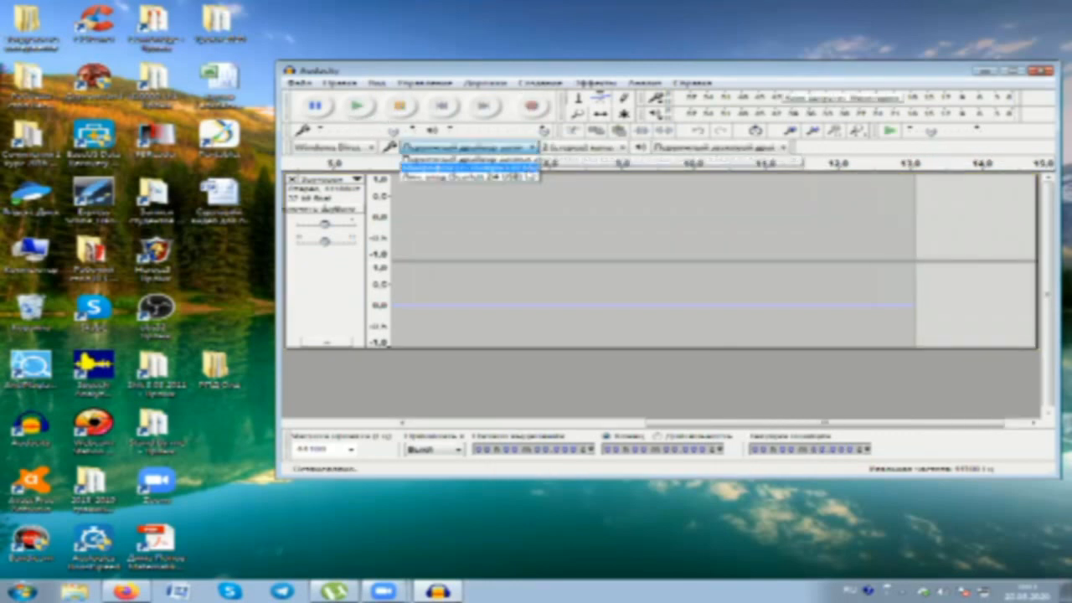
click(526, 176)
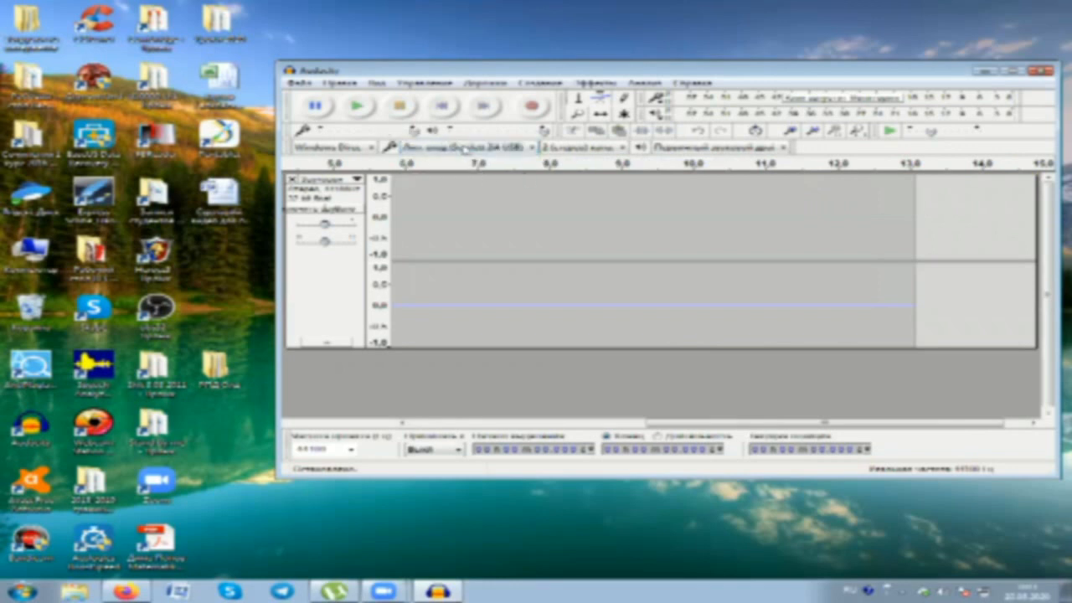
click(584, 149)
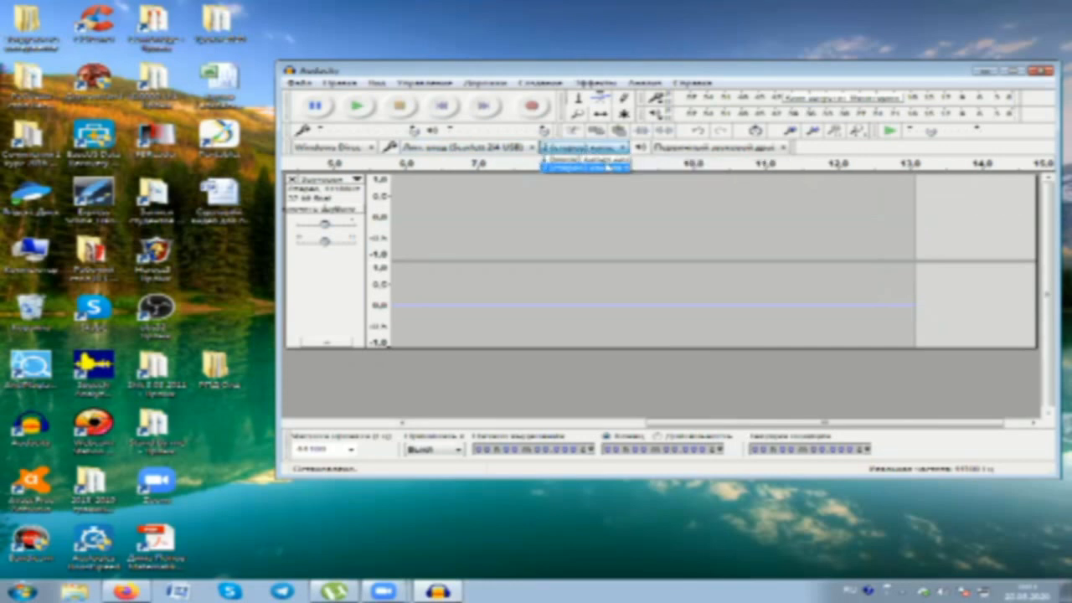
click(608, 167)
click(533, 108)
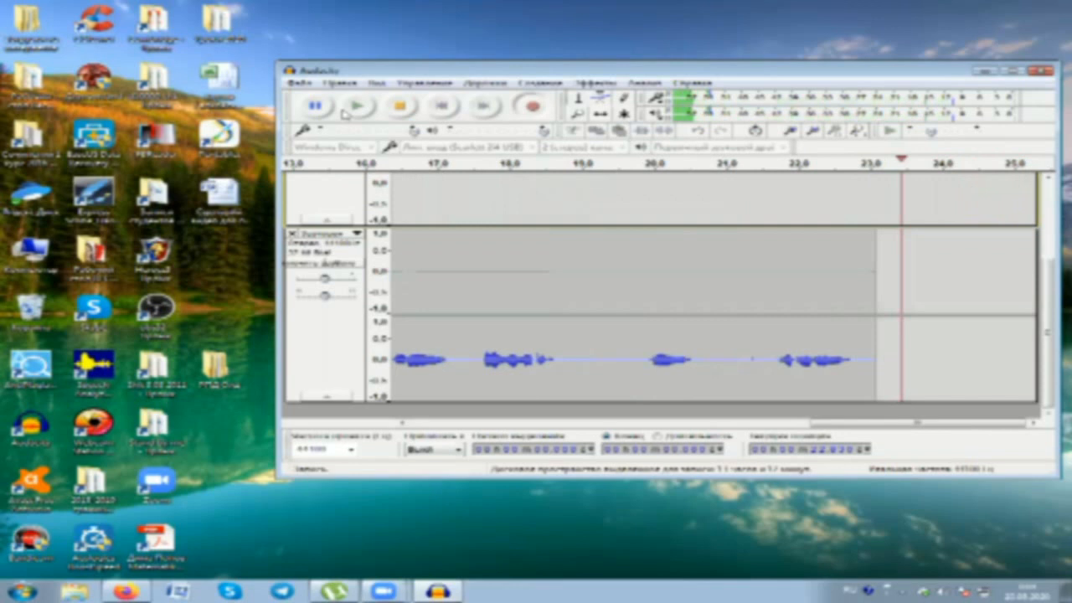
click(413, 107)
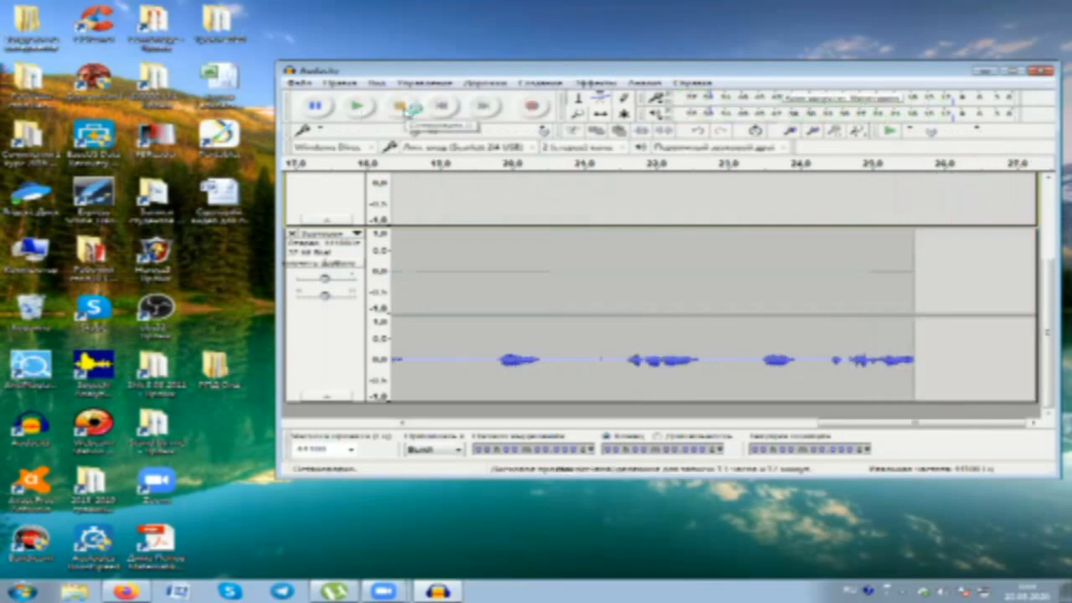
Route playback to the Scarlett 2i4 USB line output and record another test track with 1 (mono) channel
click(765, 149)
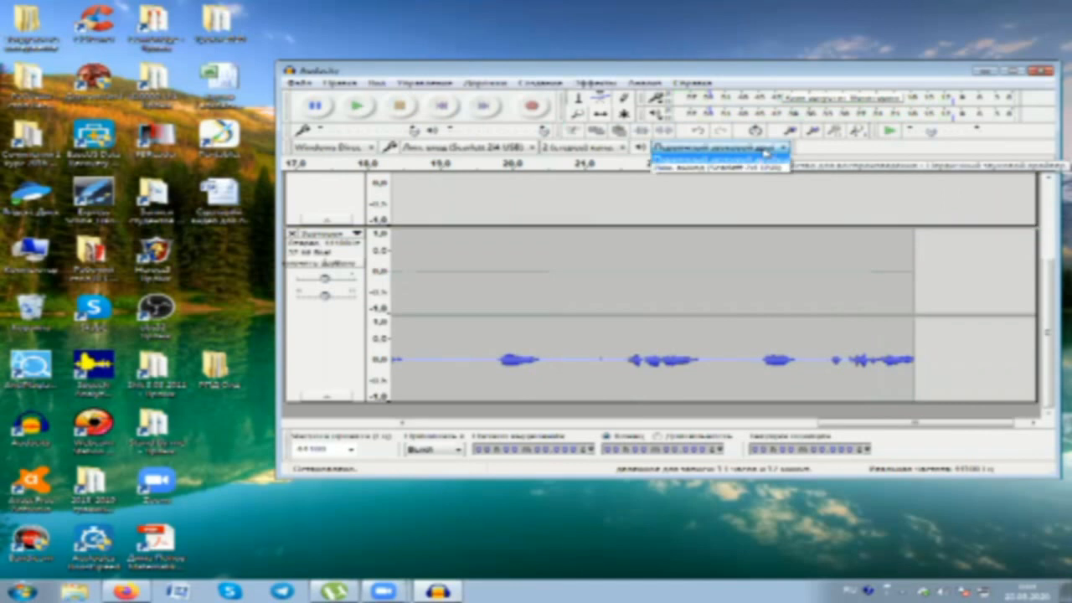
click(679, 166)
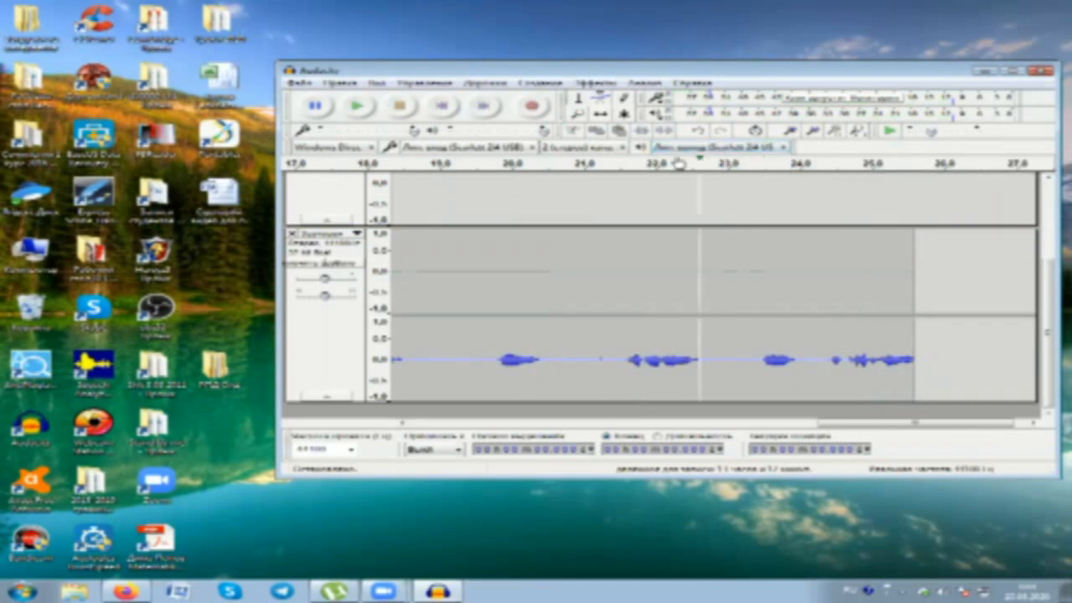
click(587, 148)
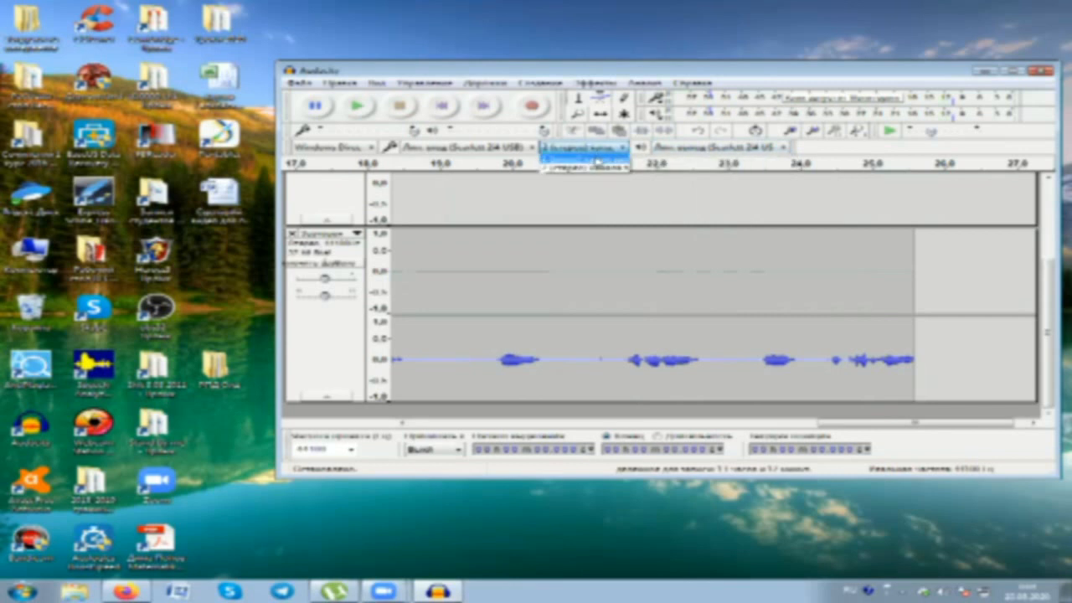
click(596, 159)
click(531, 108)
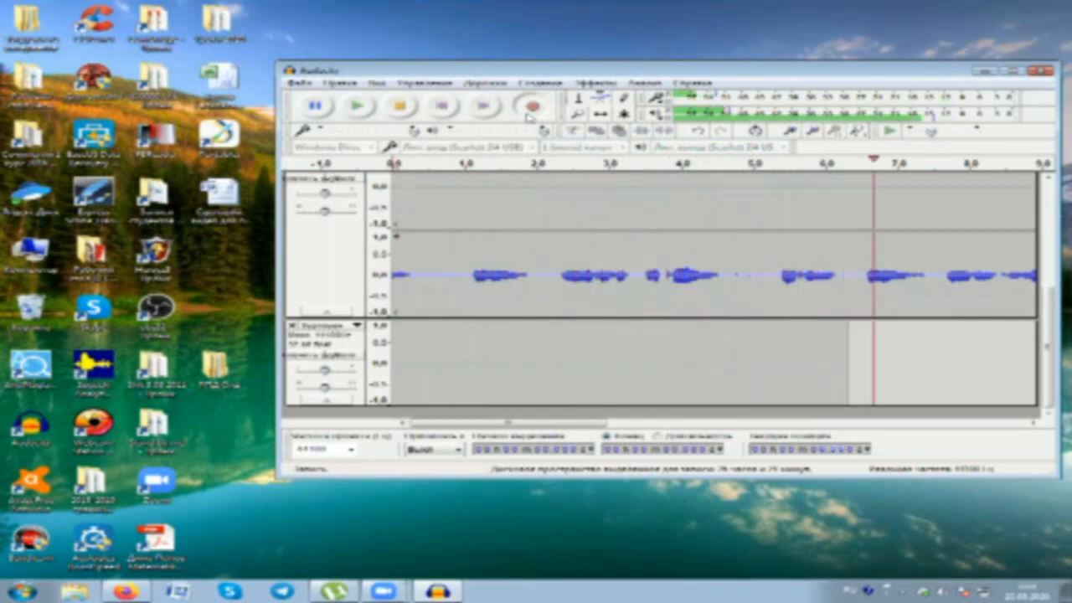
click(394, 106)
View the audio host options, leaving Windows DirectSound selected, and close Audacity without saving the test recordings
click(371, 146)
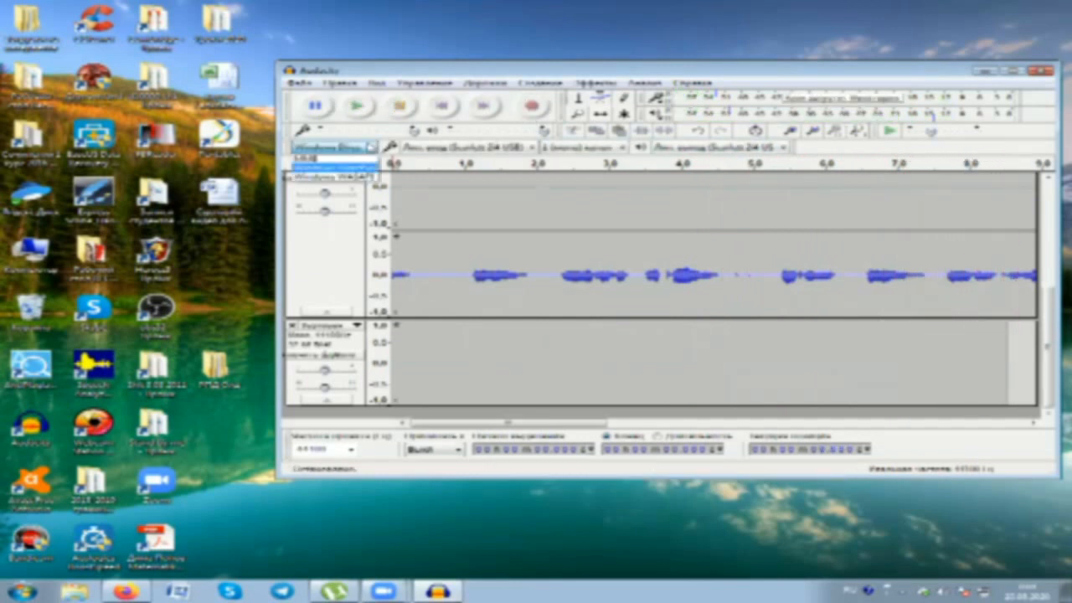
click(1045, 72)
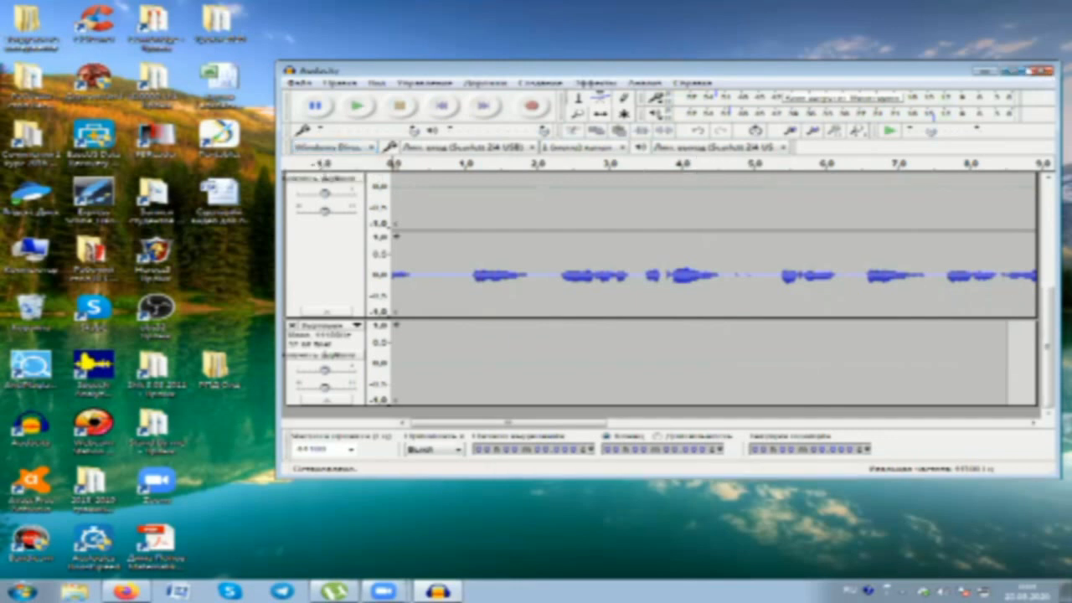
click(1040, 74)
click(690, 274)
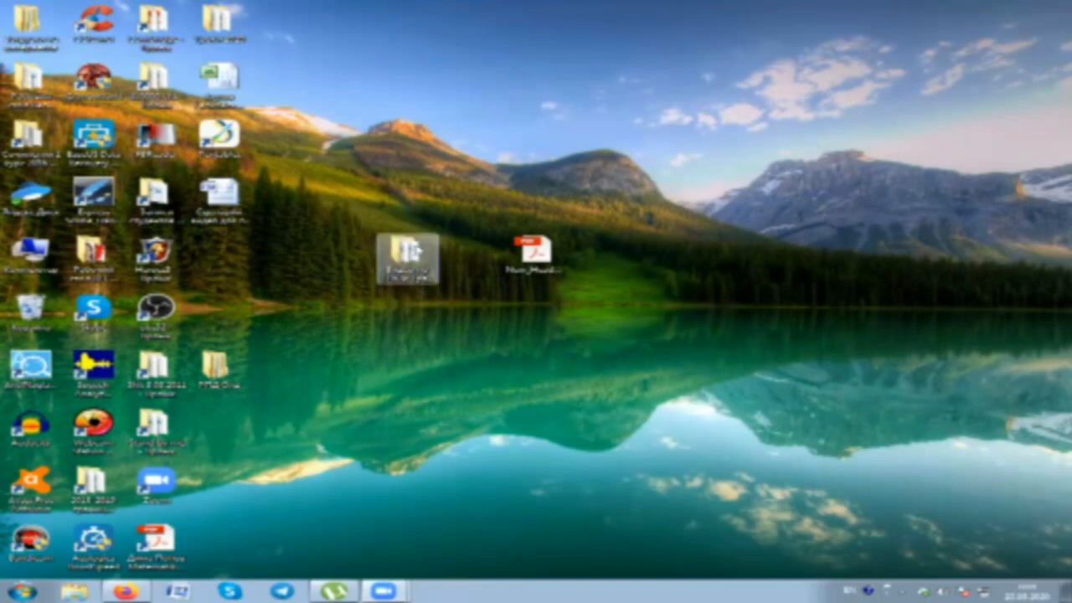
Open the lesson materials folder in the middle of the desktop and its "Stand by me" subfolder
double_click(417, 251)
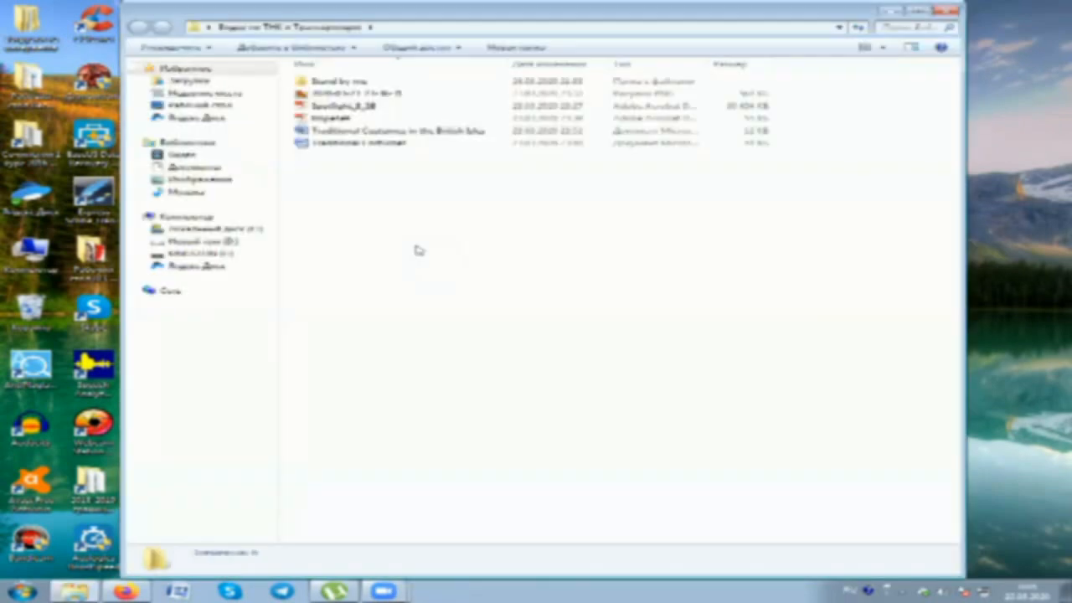
double_click(373, 83)
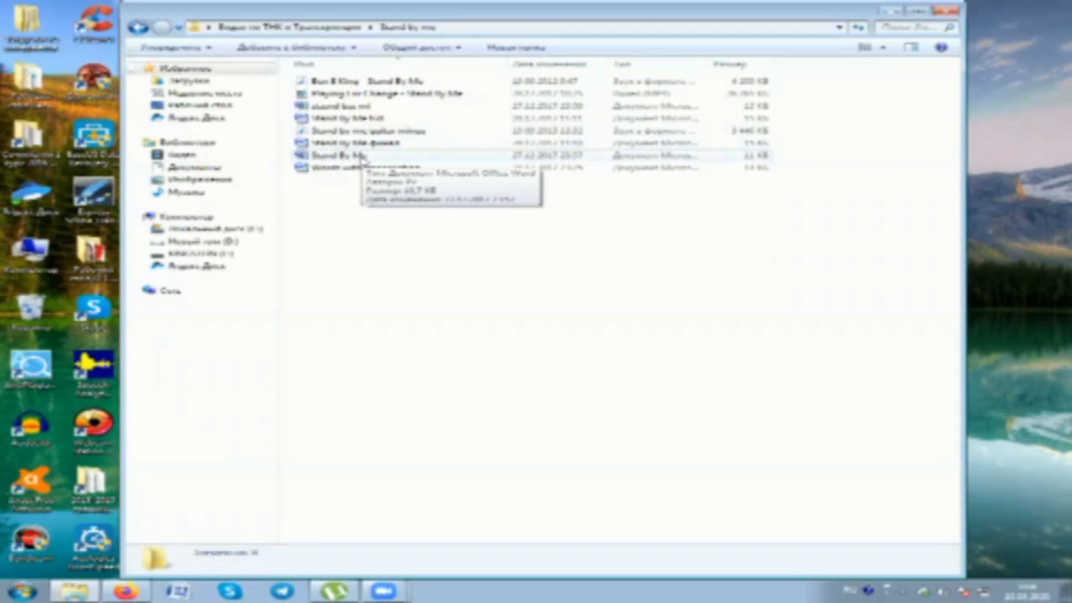
Open the "Stand By Me" Word document from the folder and read through the song lyrics
double_click(361, 157)
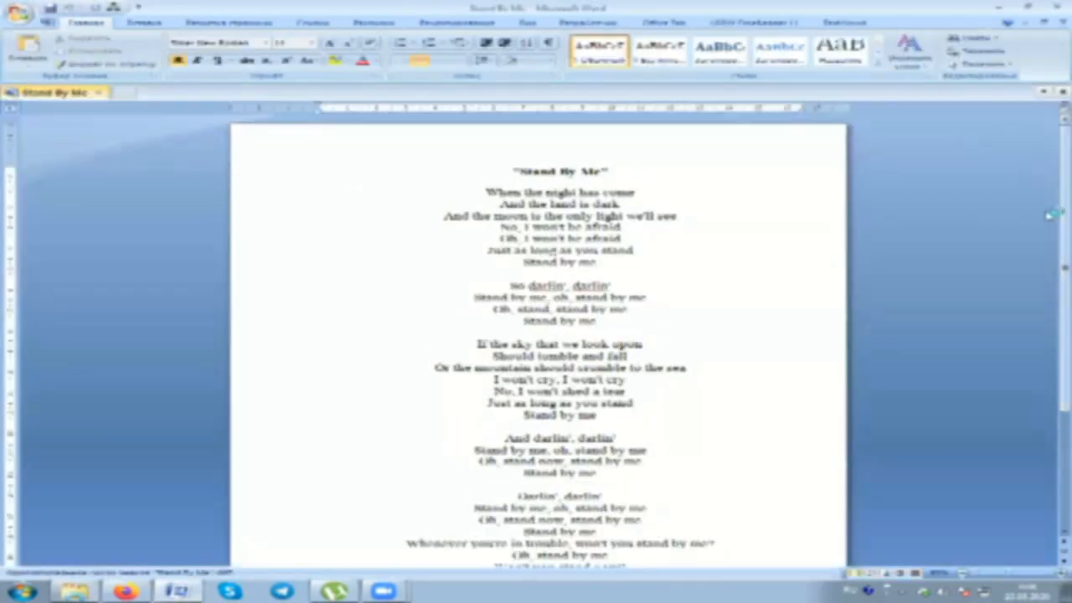
scroll(1049, 231, down, 2)
scroll(1049, 240, up, 1)
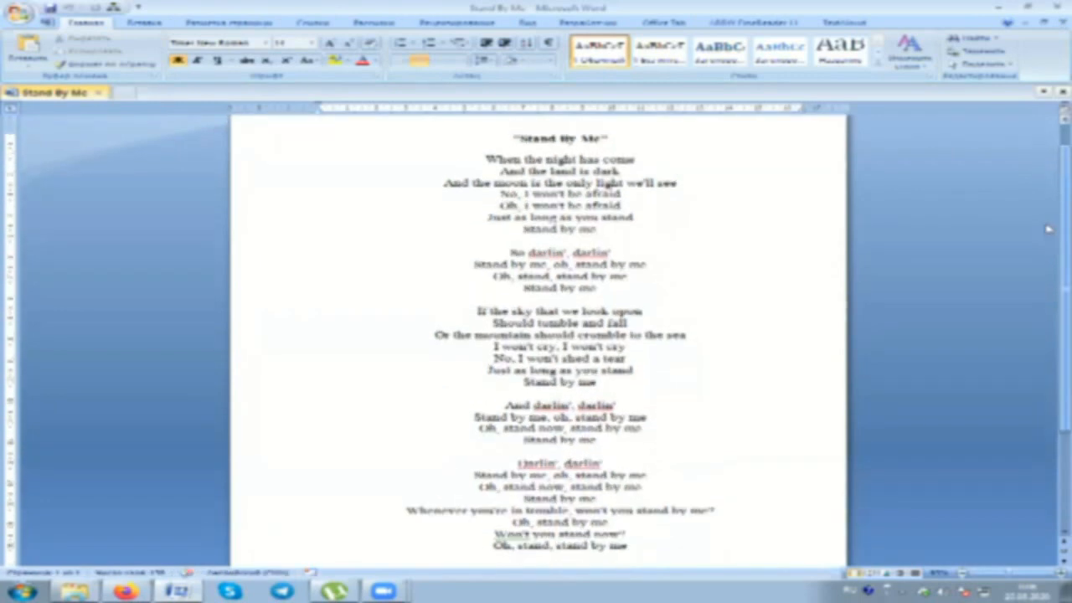
scroll(1049, 229, down, 2)
scroll(1049, 229, up, 1)
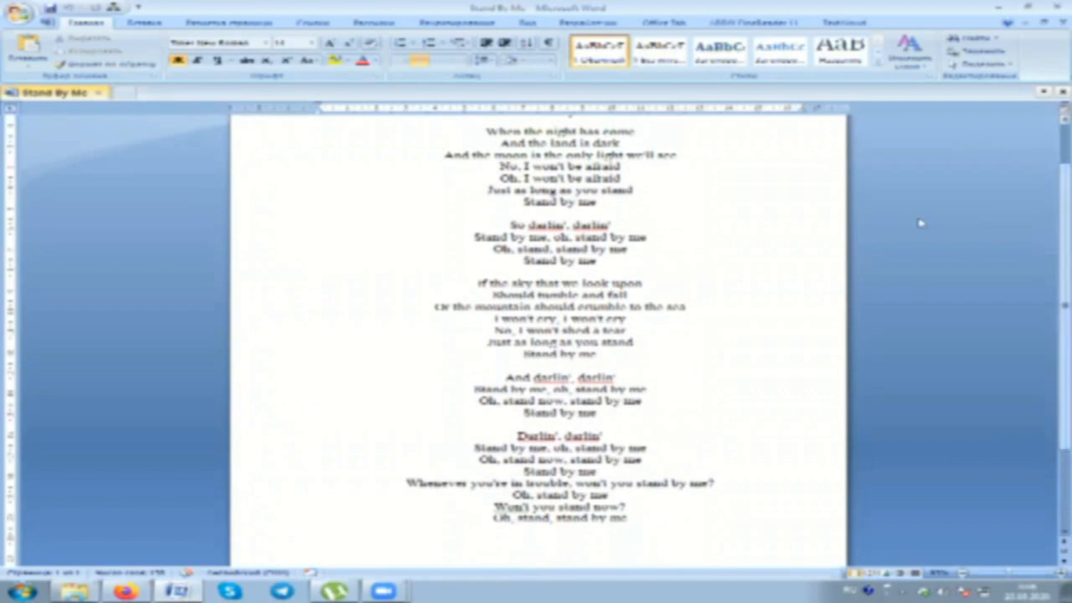
scroll(463, 132, up, 3)
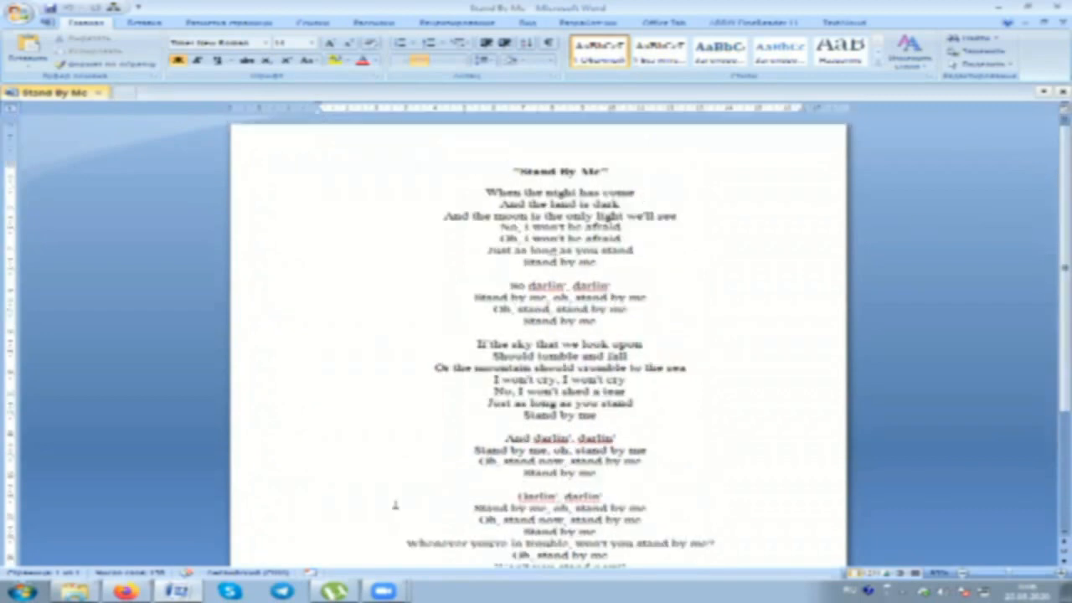
Switch to Firefox, open Lingorado's pronunciation course and examine its list of 12 lessons and the English sounds table
click(136, 591)
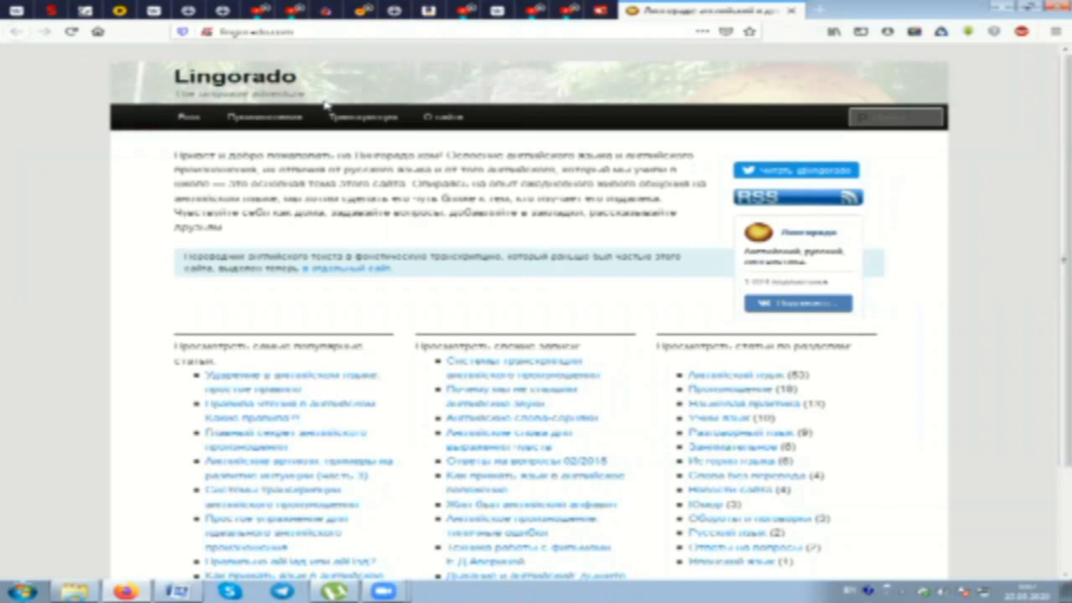
click(286, 123)
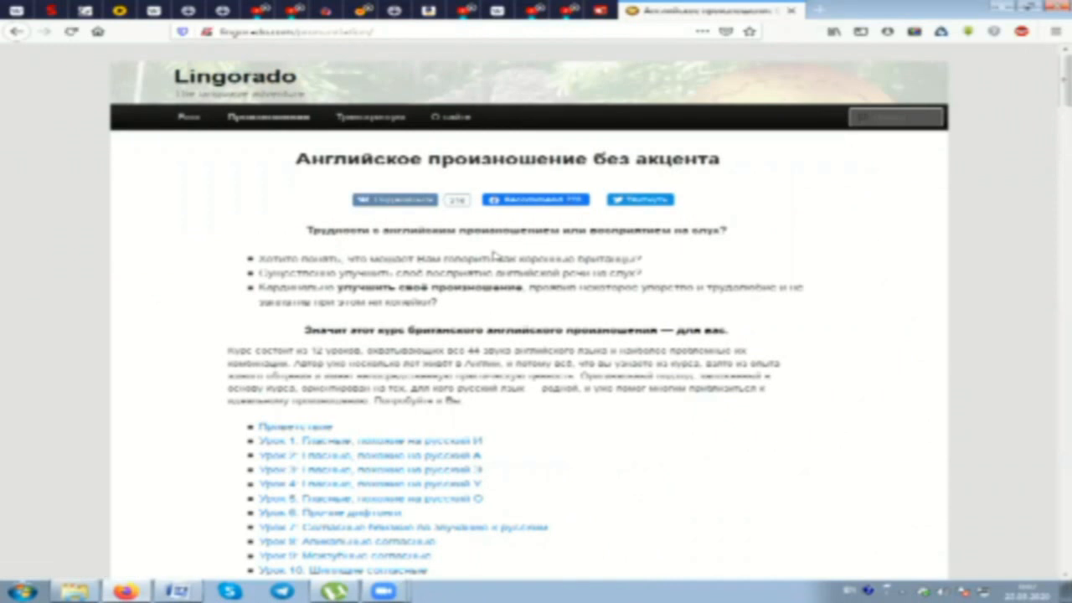
scroll(596, 162, down, 3)
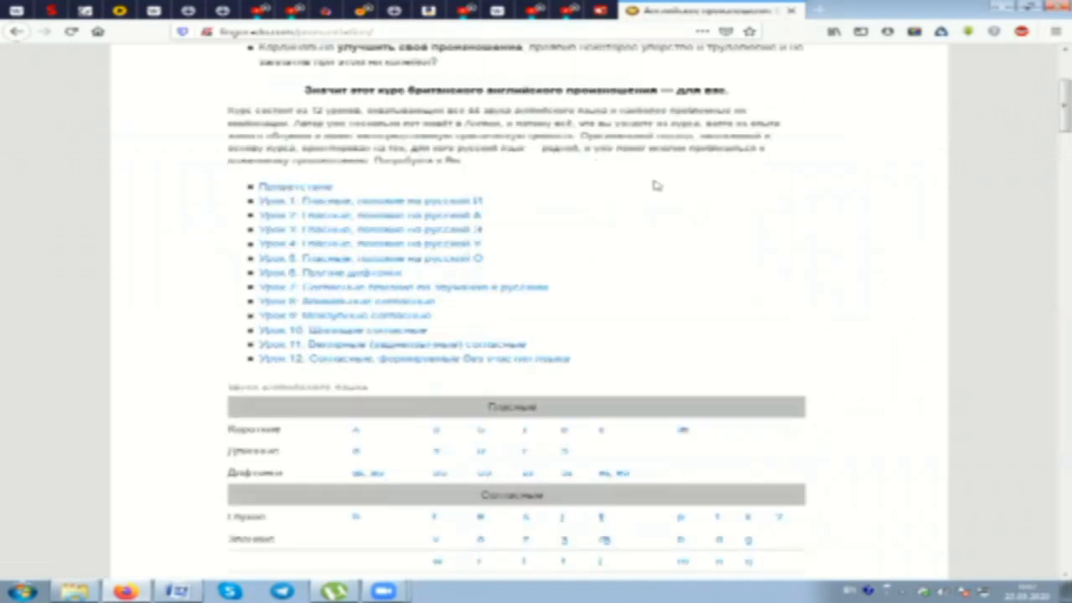
scroll(730, 198, down, 3)
scroll(730, 198, up, 3)
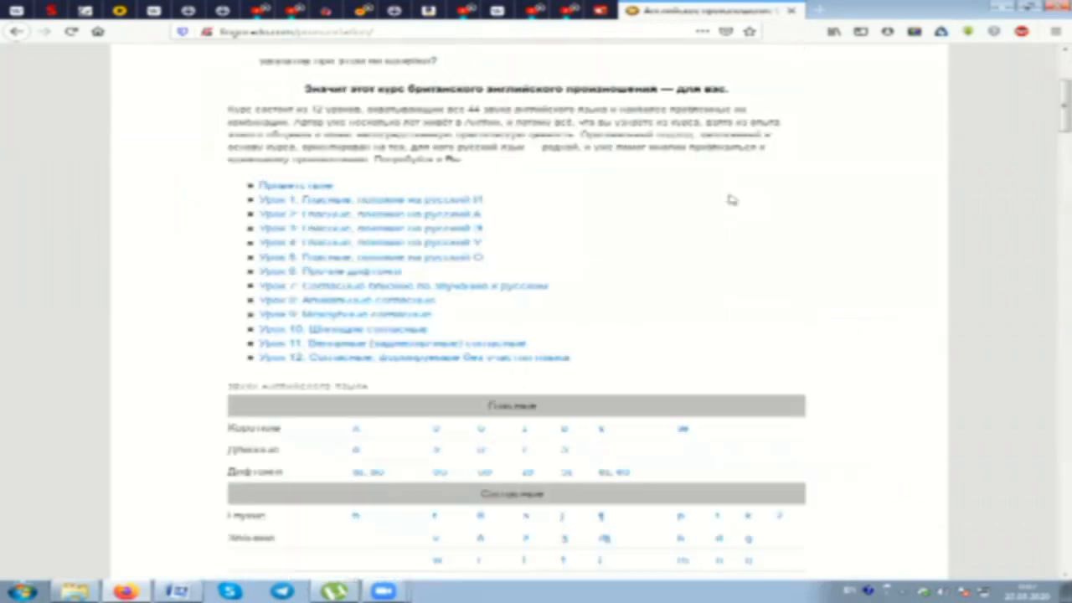
scroll(732, 200, up, 3)
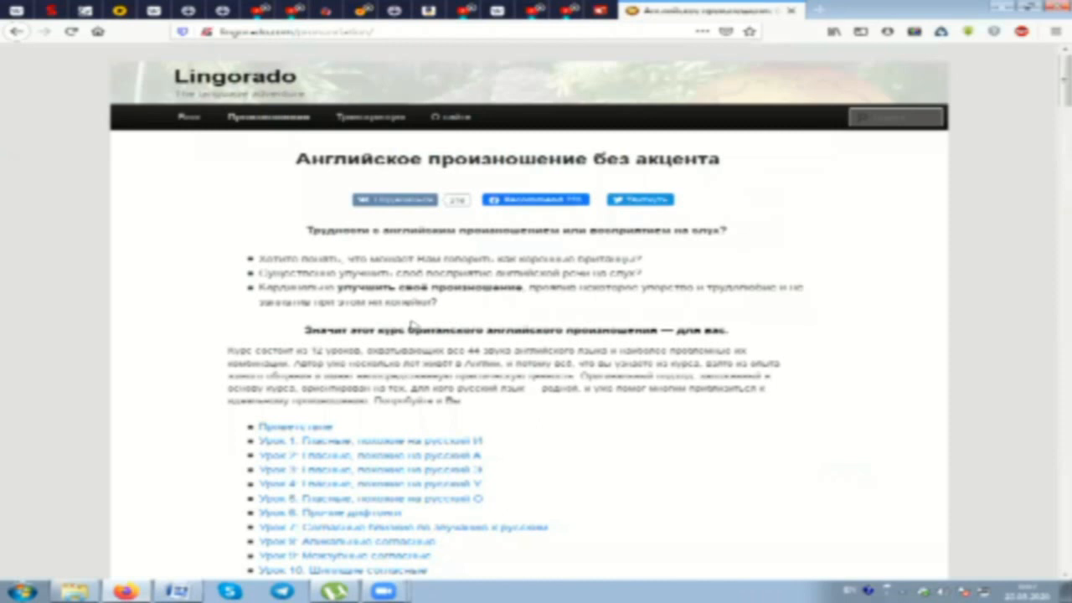
scroll(413, 326, down, 3)
scroll(413, 326, down, 3)
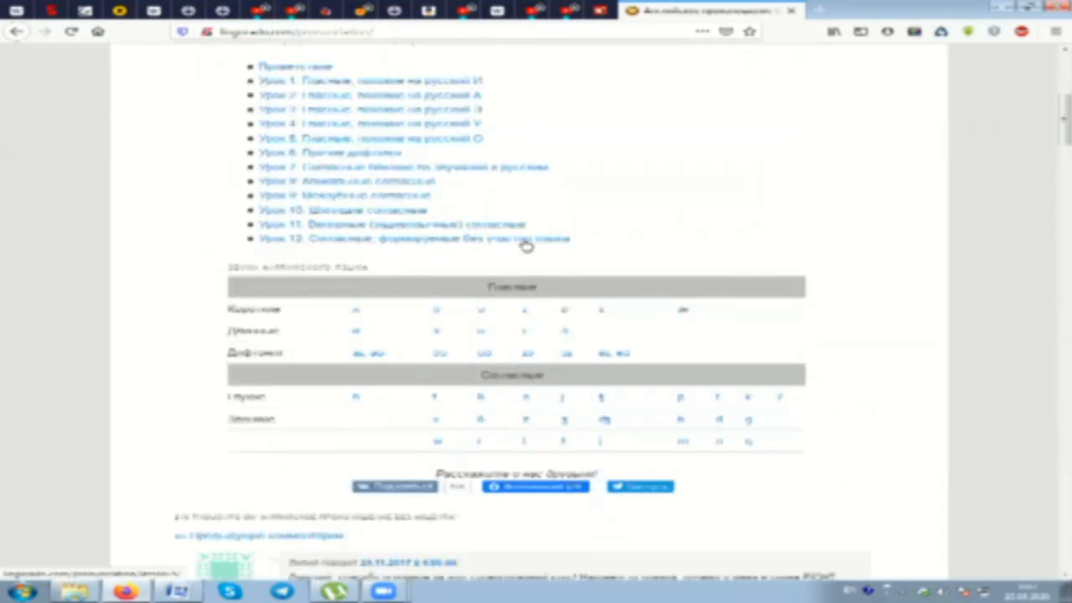
scroll(527, 243, up, 6)
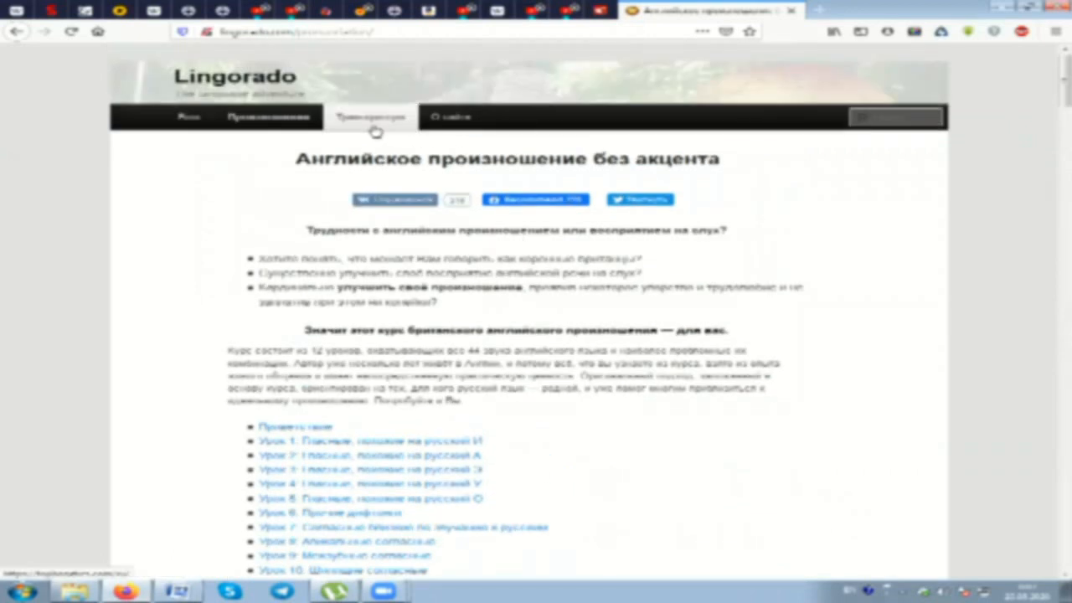
Open the site's transcription service, paste in the full "Stand By Me" lyrics from Word, generate their phonetic transcription and review it
click(373, 129)
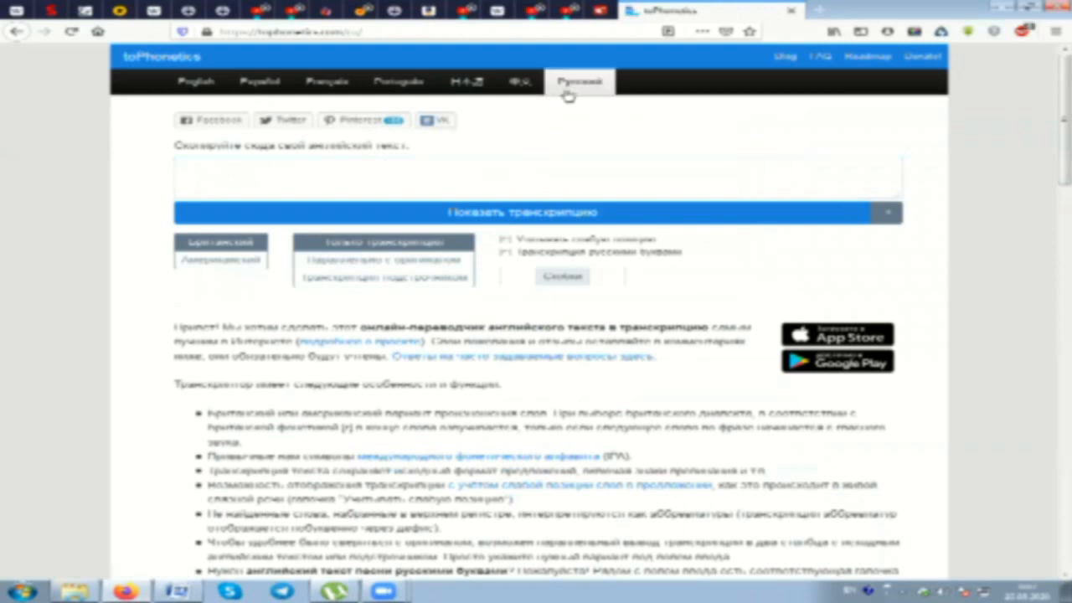
click(538, 170)
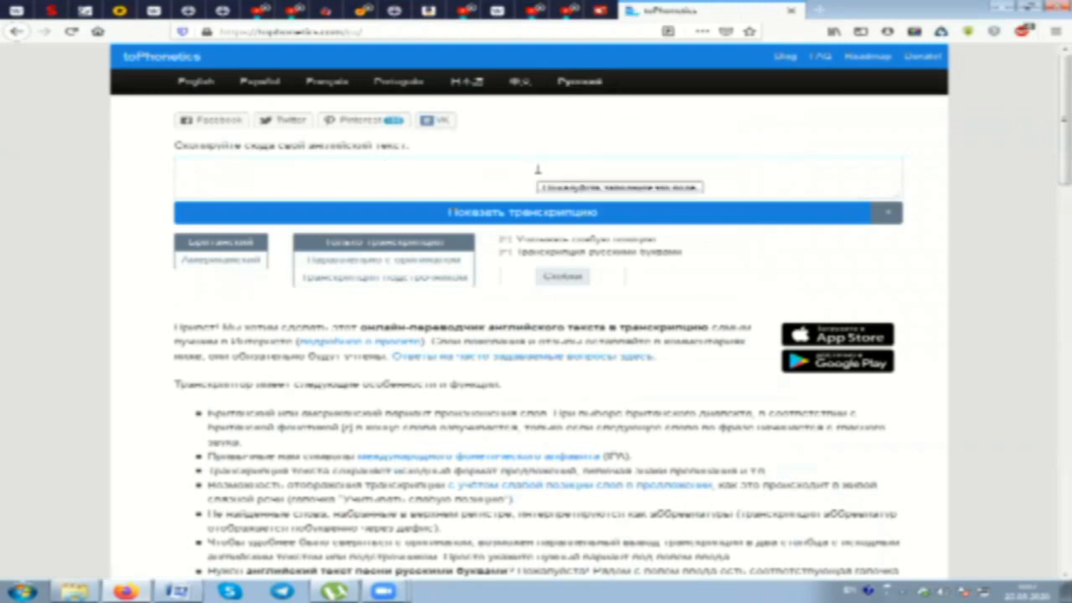
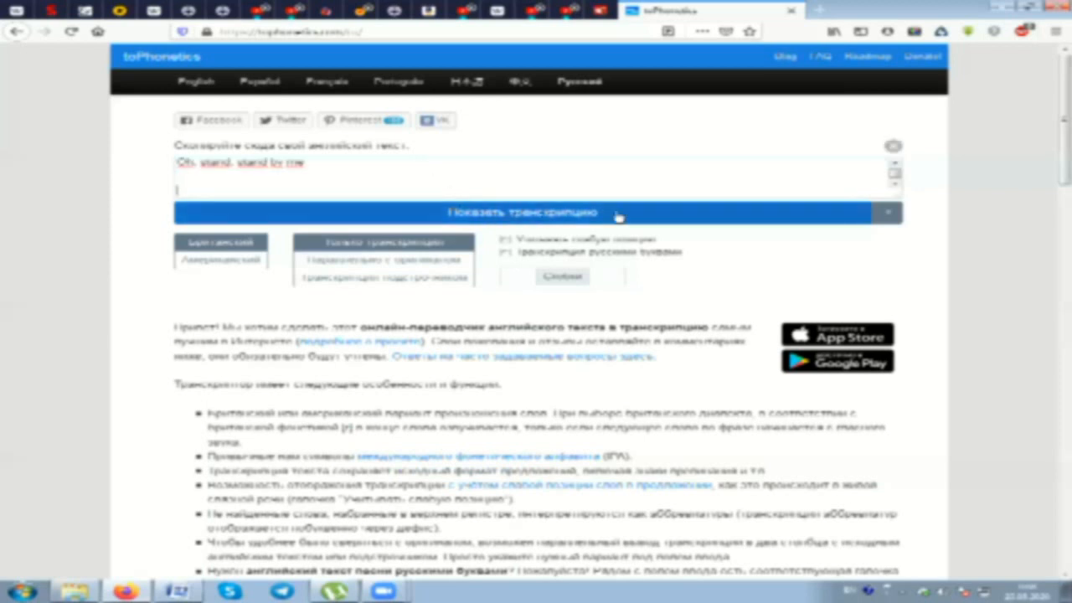
click(617, 216)
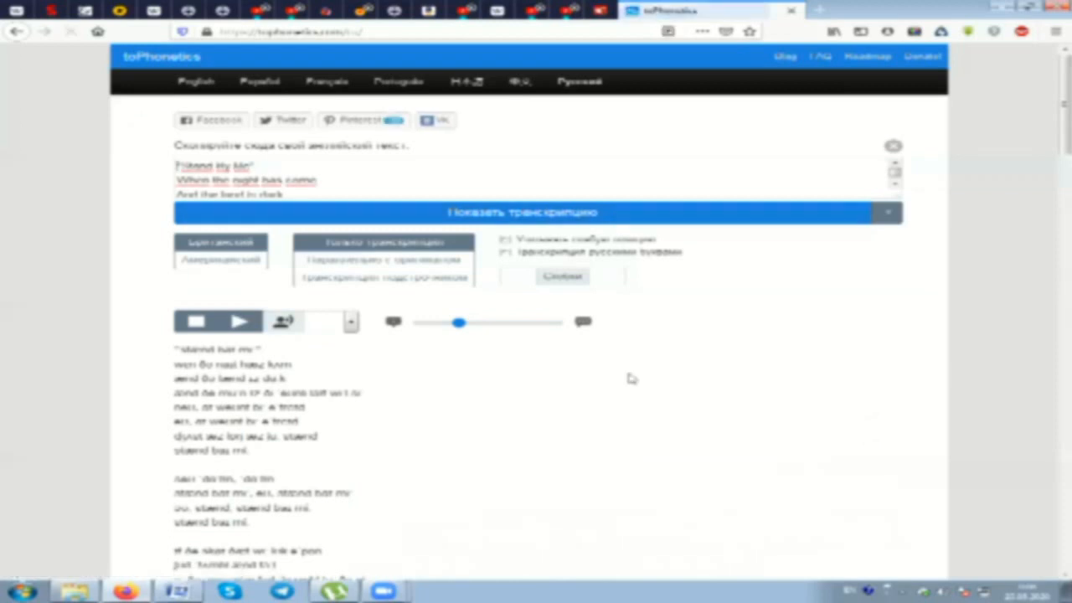
scroll(630, 378, down, 10)
scroll(463, 326, up, 6)
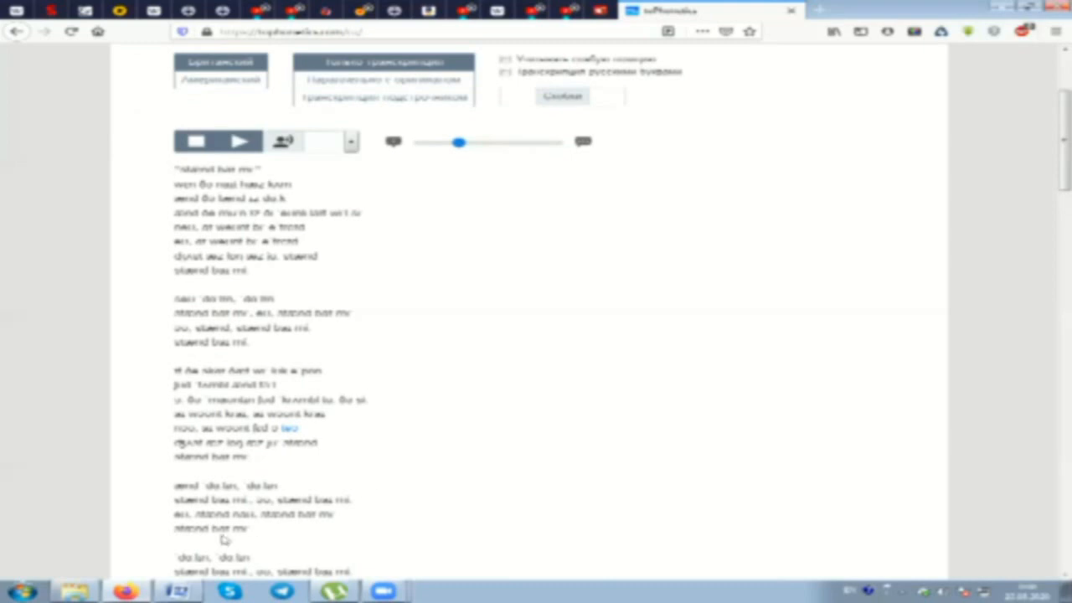
Return to the "Stand by me" folder and open the "stænd baɪ mi" document to view the saved transcription
mouse_move(177, 591)
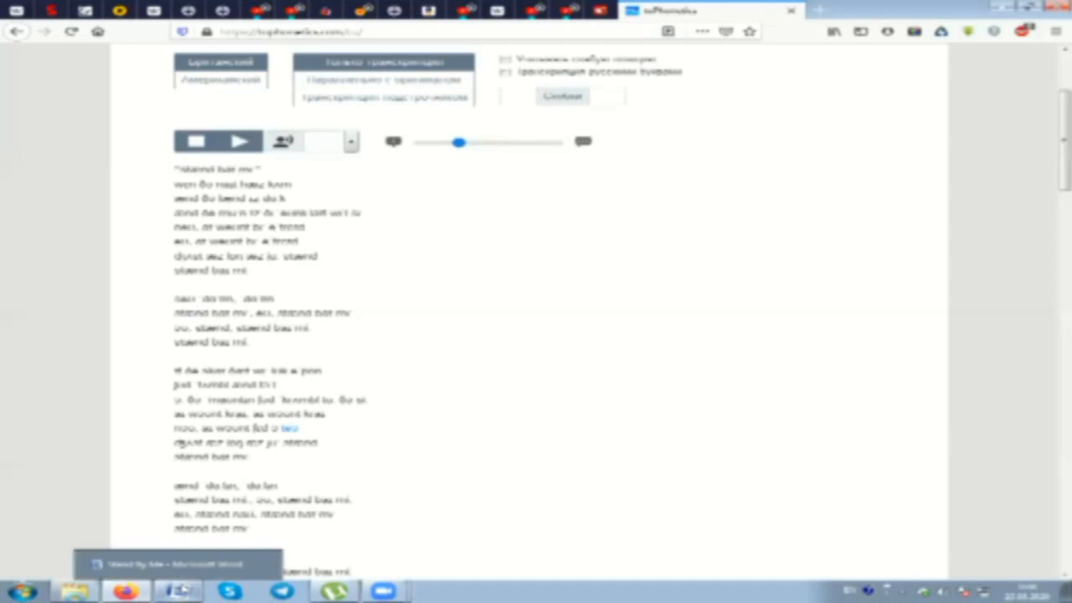
click(178, 564)
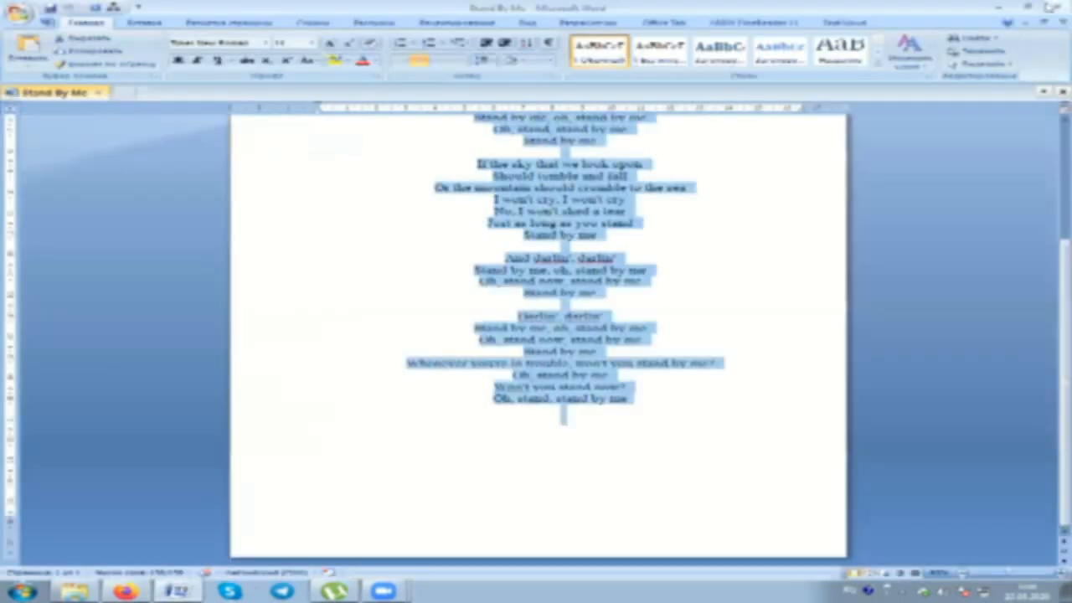
click(76, 592)
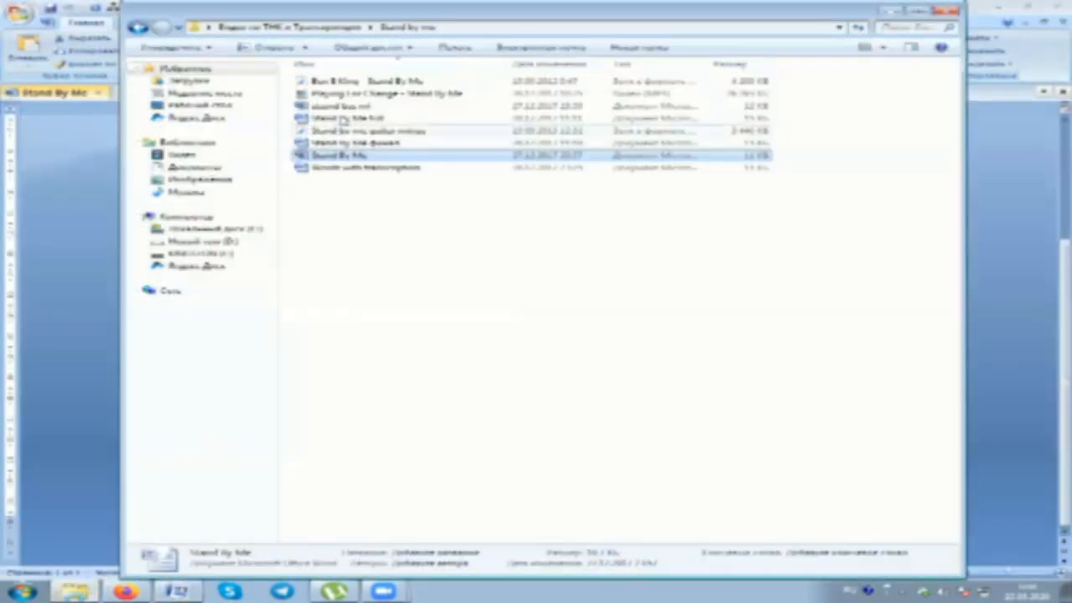
double_click(379, 105)
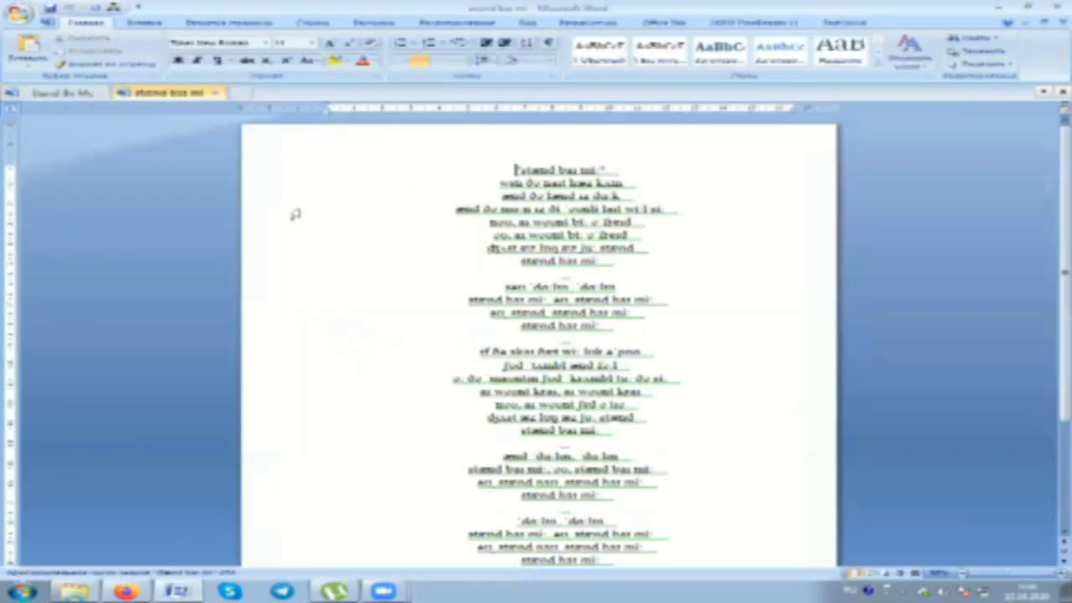
mouse_move(1064, 161)
mouse_down()
mouse_move(1047, 220)
mouse_move(1048, 171)
mouse_up()
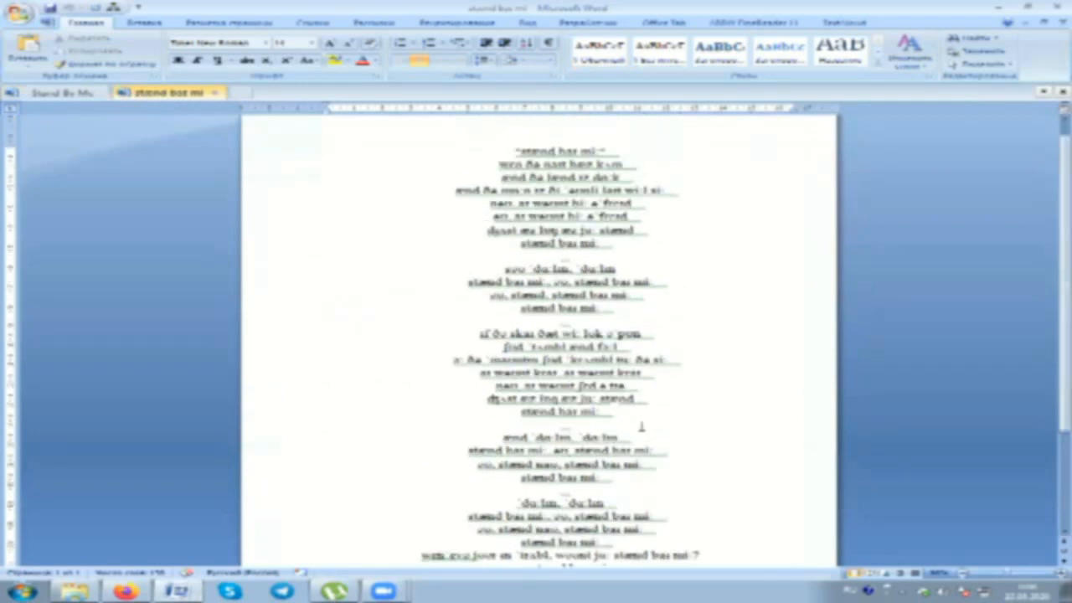
Open the "Stand By Me финал" document from the folder and highlight the song title above its transcription
key(alt+Tab)
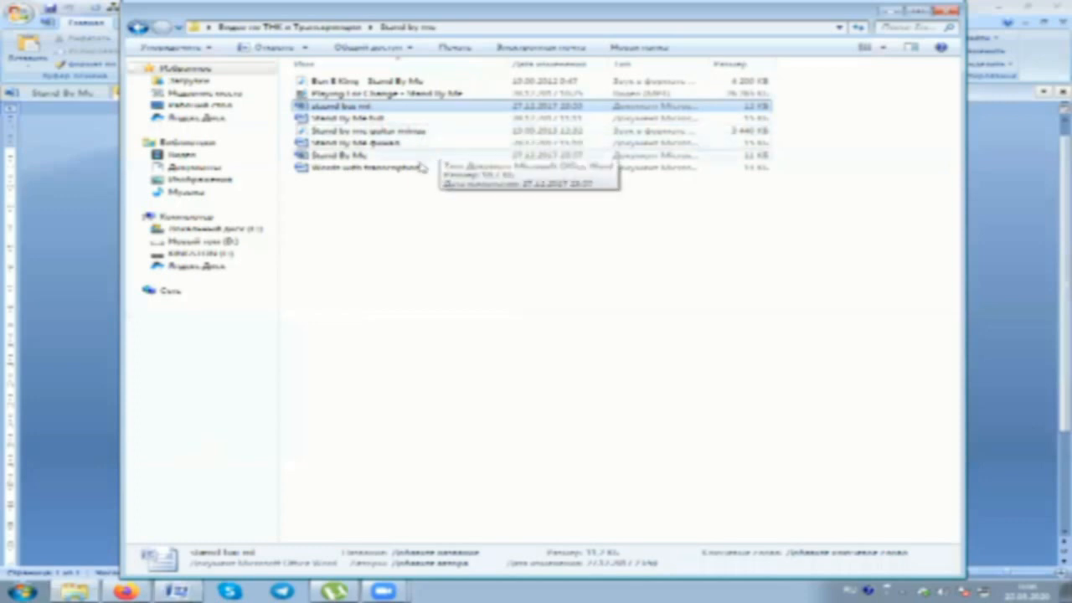
click(390, 145)
double_click(390, 145)
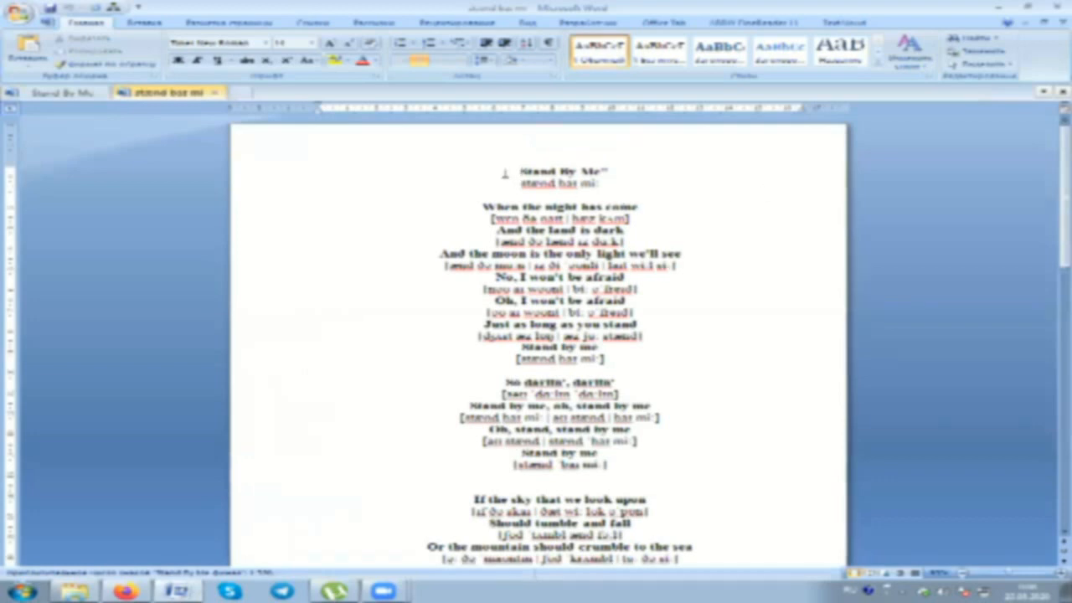
drag(503, 171, 639, 169)
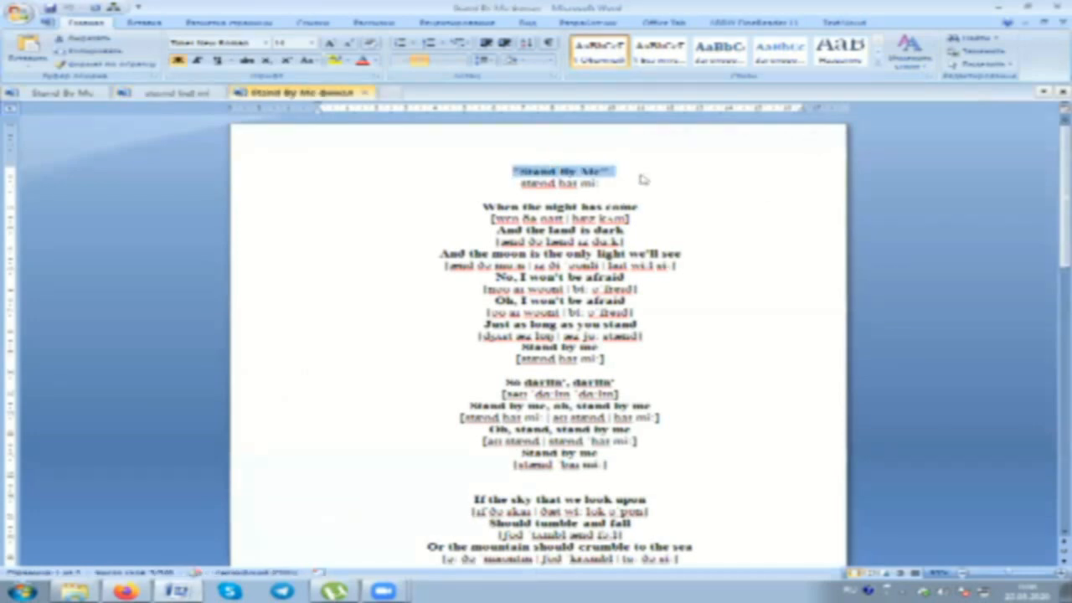
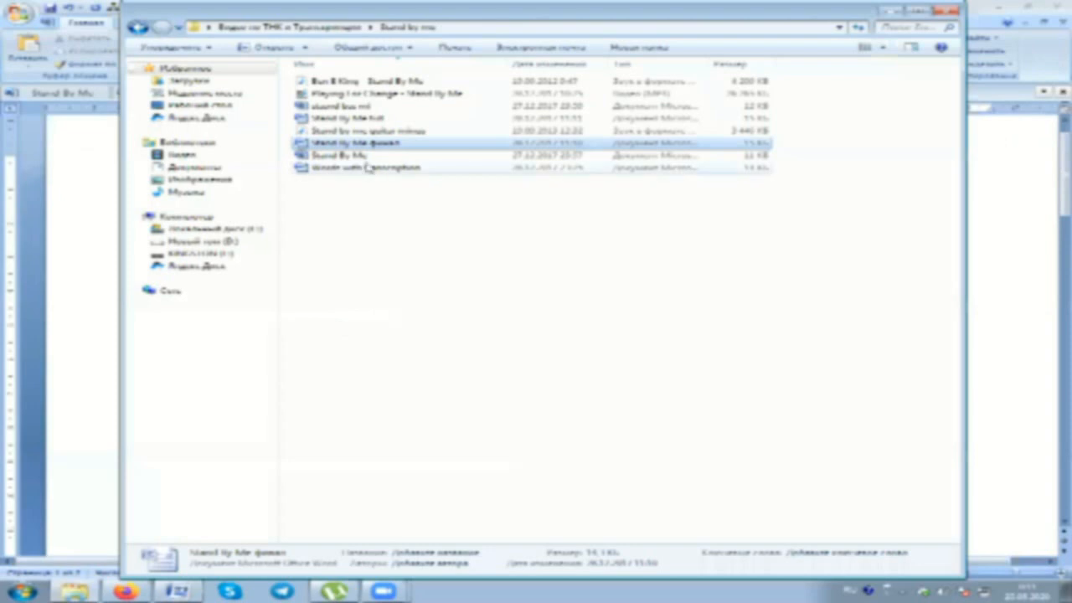
Open the "Words with transcription" document and point out the [iː] sound and the "and [ænd]" example by selecting them
double_click(379, 167)
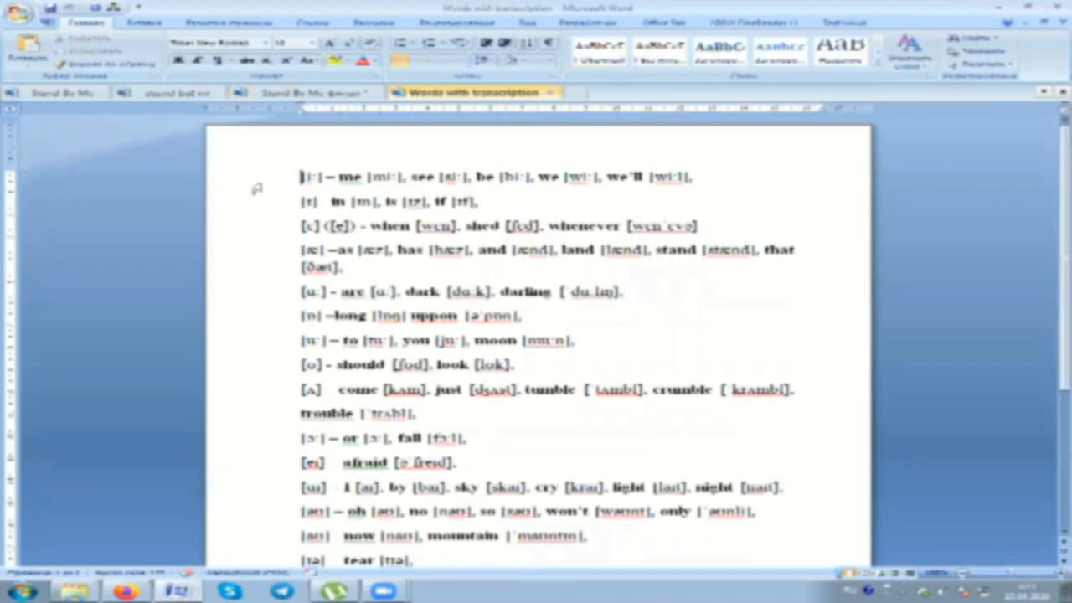
drag(297, 177, 329, 178)
click(330, 178)
scroll(413, 214, down, 1)
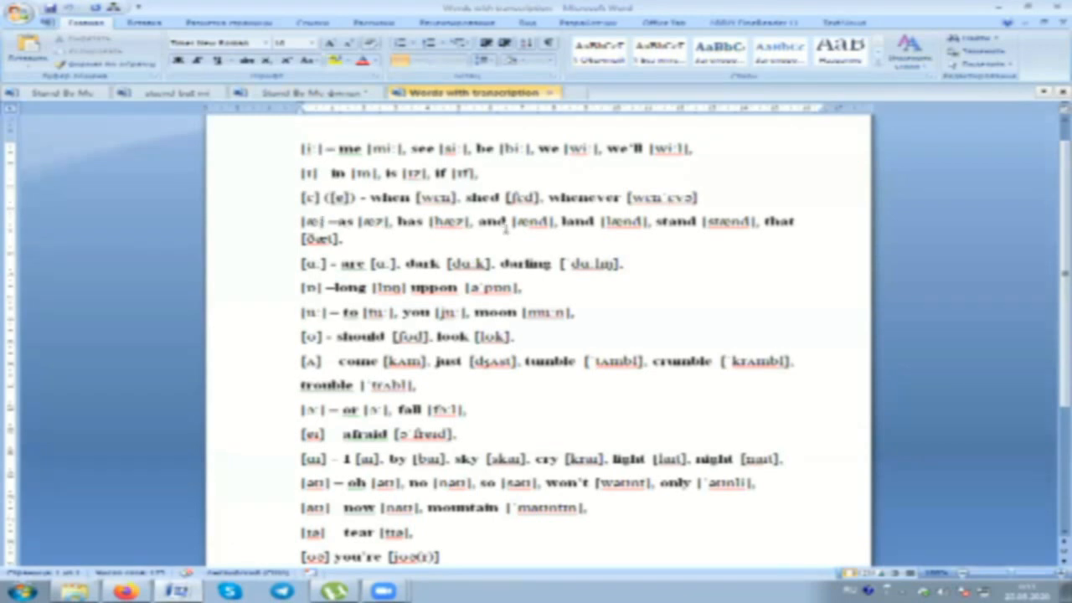
drag(481, 224, 558, 224)
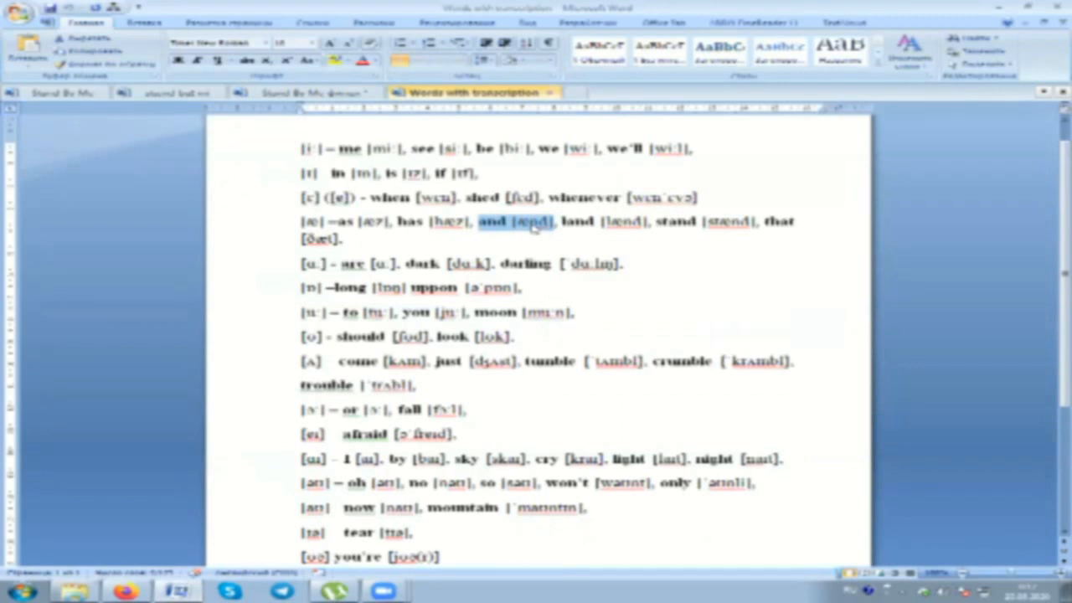
click(534, 226)
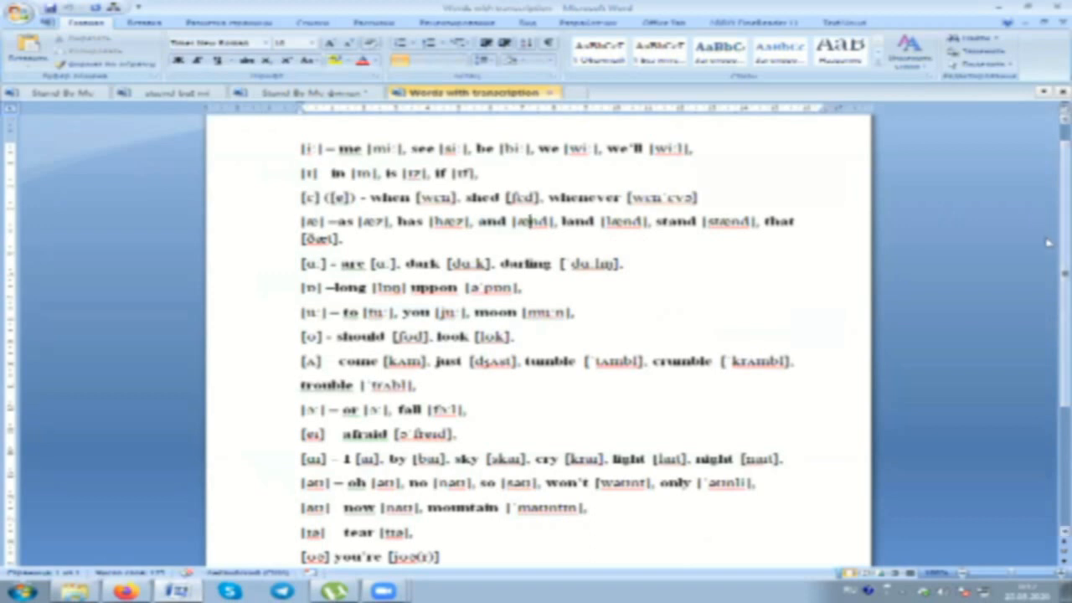
Review the remaining vowel sounds and example words in the list, and switch back to the "stænd baɪ mi" transcription document
scroll(1048, 243, down, 3)
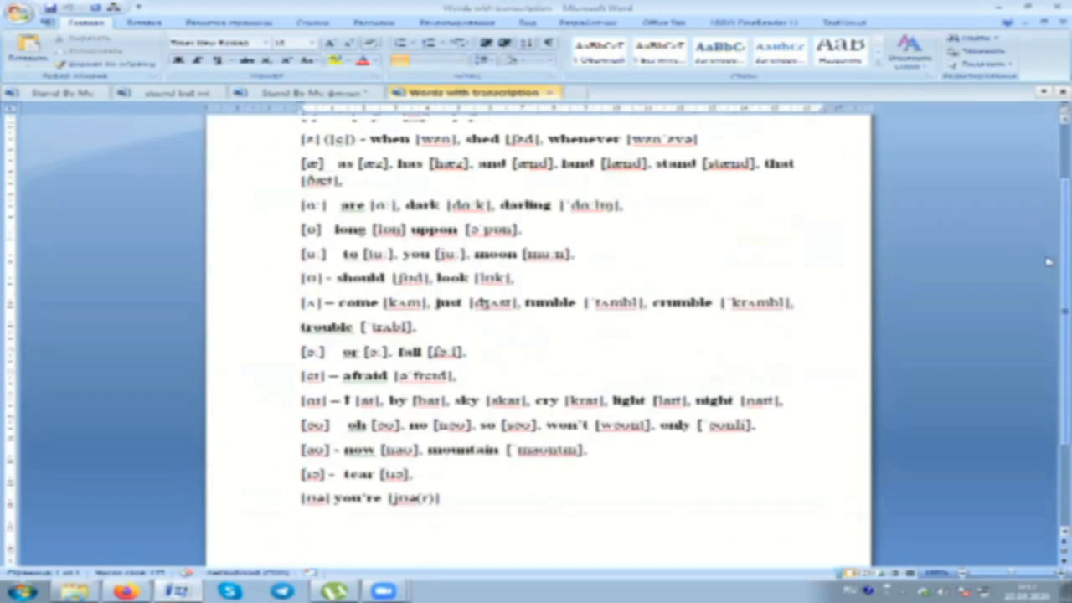
scroll(1048, 262, up, 1)
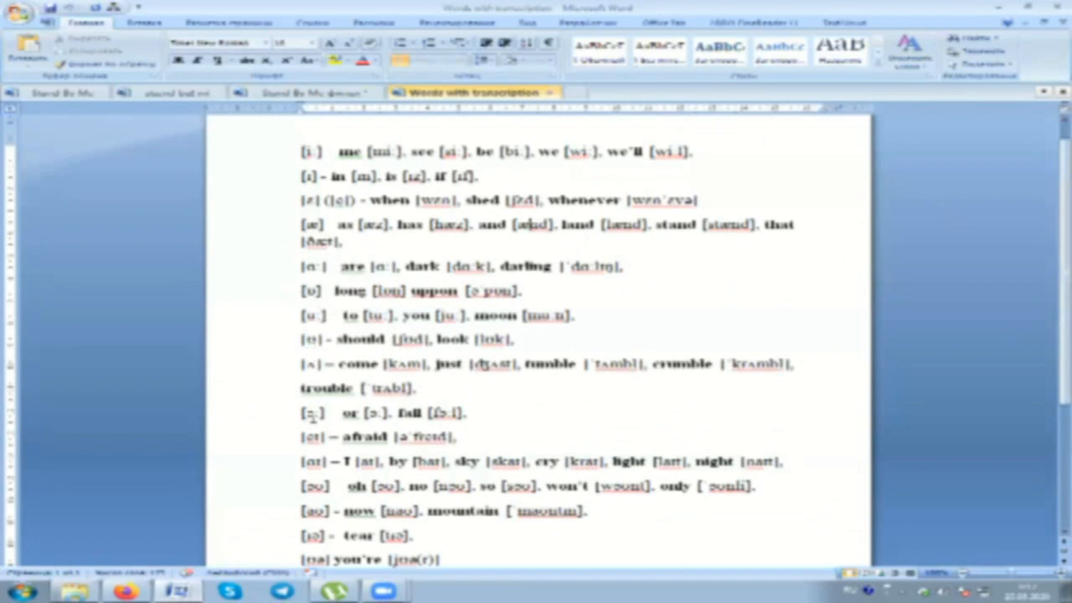
scroll(312, 417, down, 1)
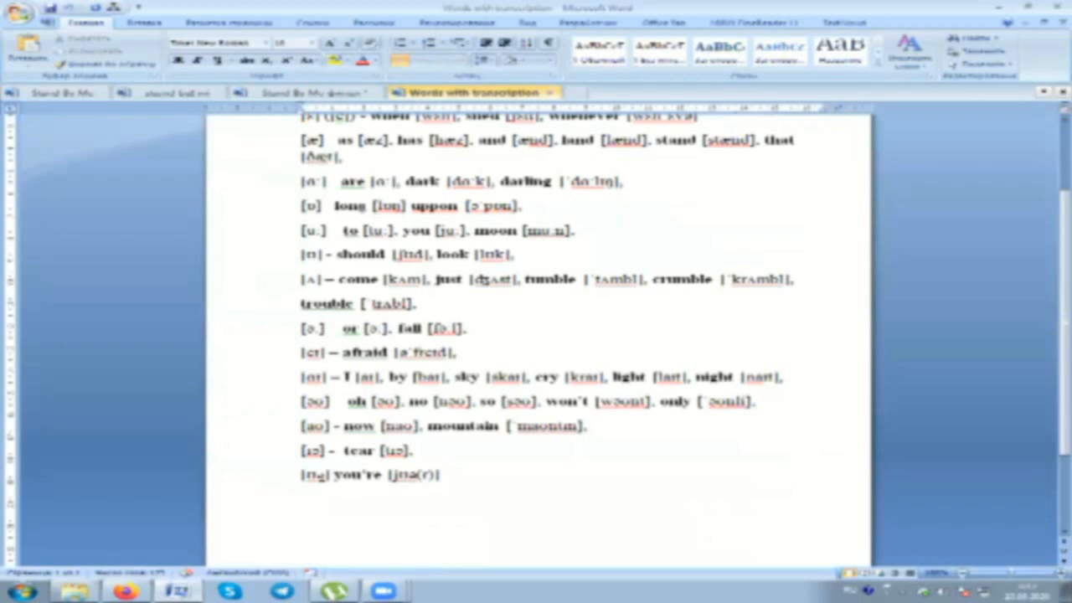
drag(1064, 369, 1049, 300)
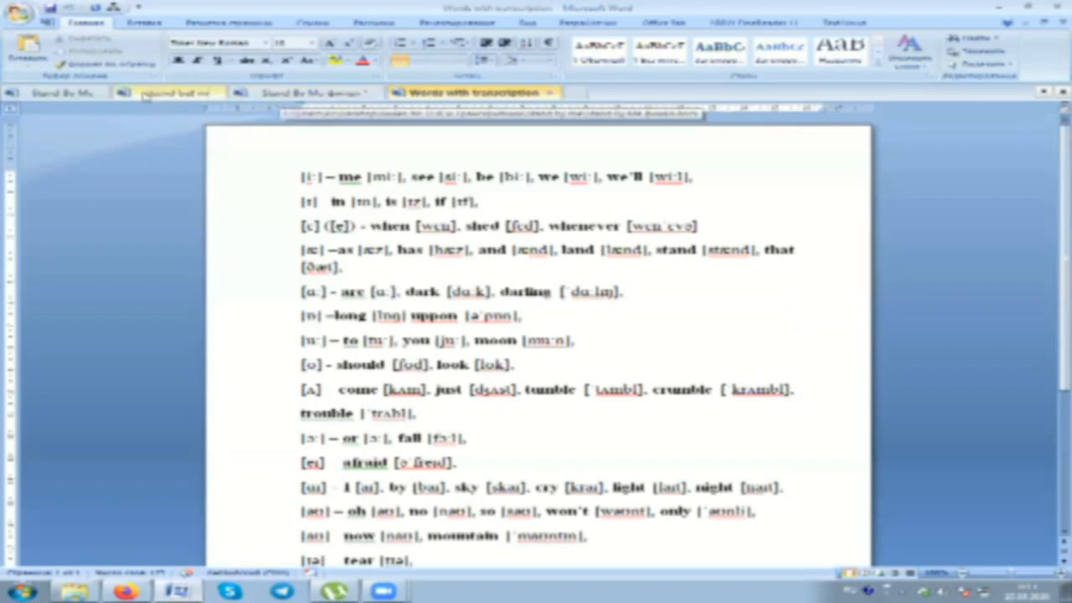
click(82, 94)
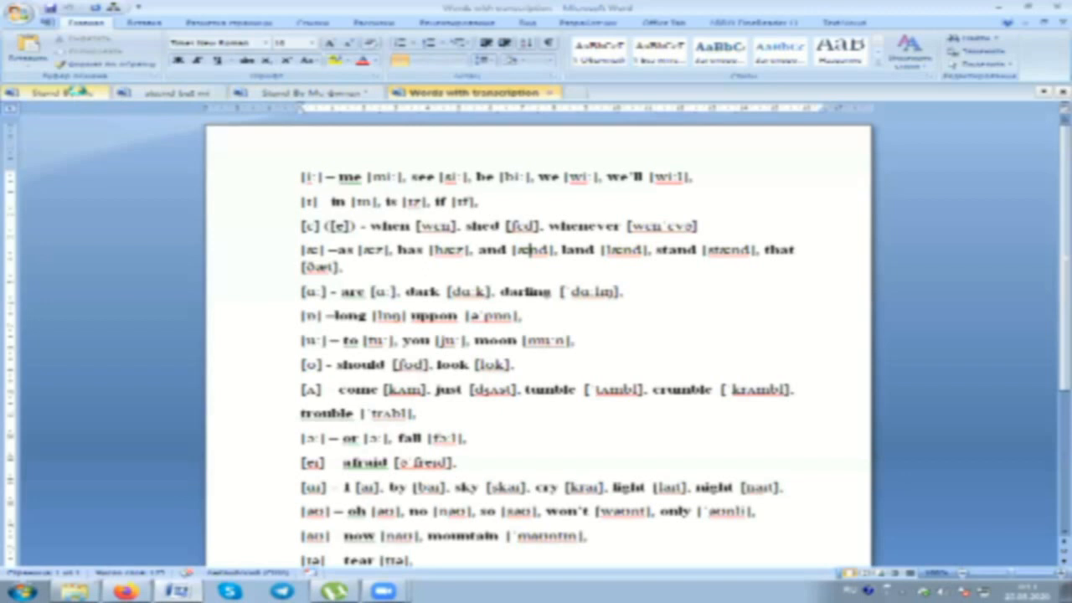
click(201, 91)
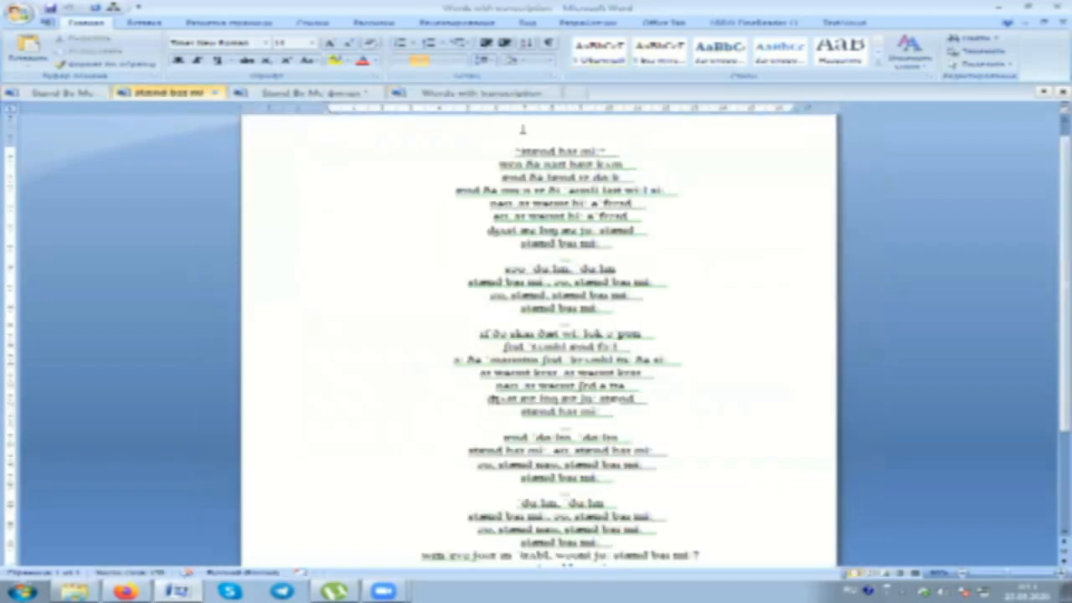
Search the "stænd baɪ mi" transcription for the vowel length mark "ː" and step through its first occurrences
key(ctrl+f)
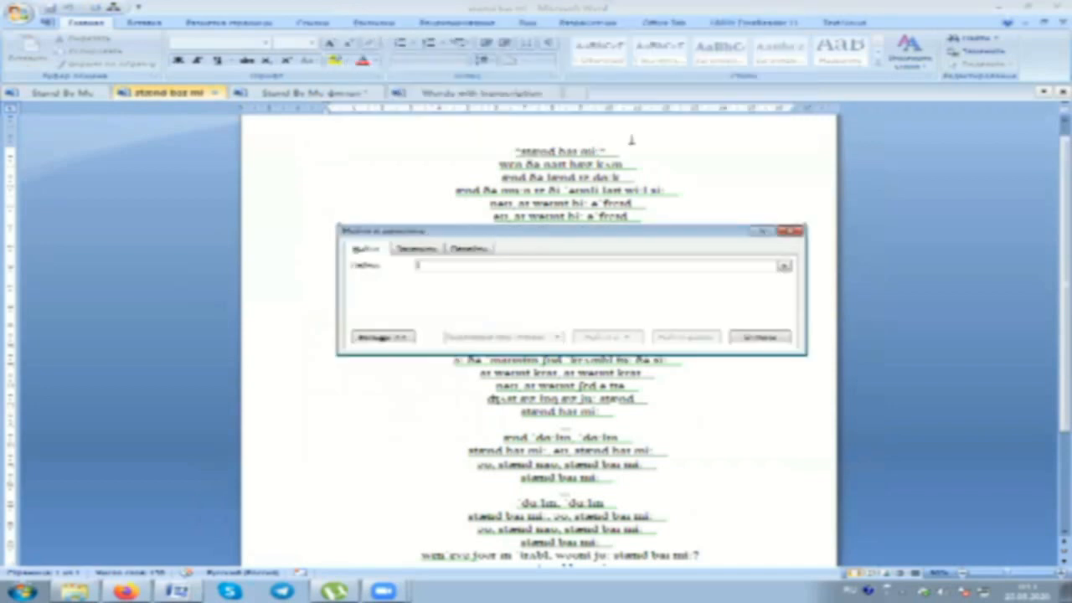
click(594, 154)
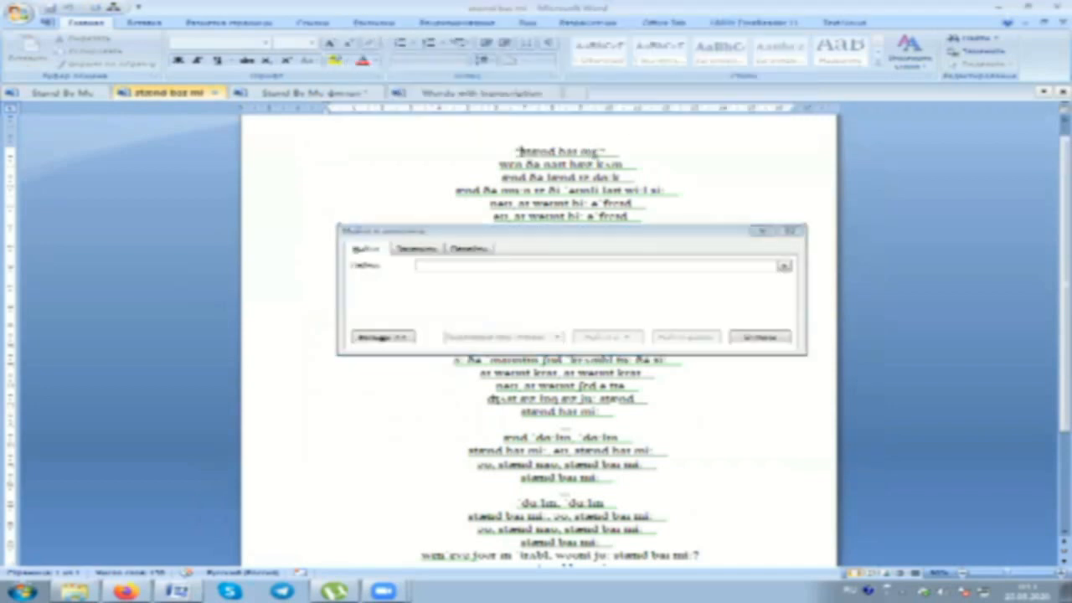
double_click(595, 153)
click(563, 266)
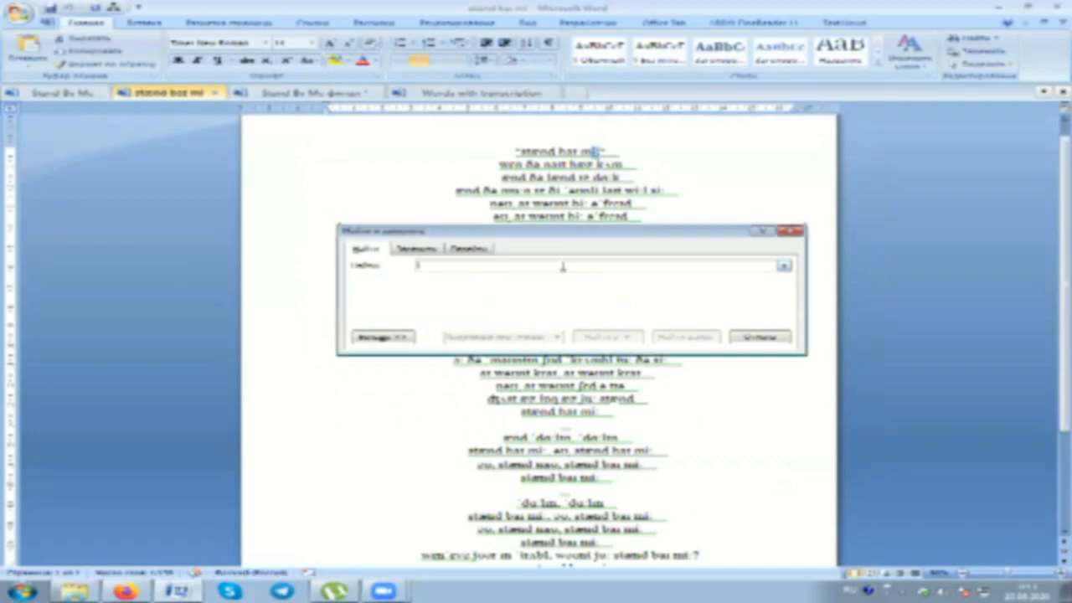
text(ː)
click(677, 340)
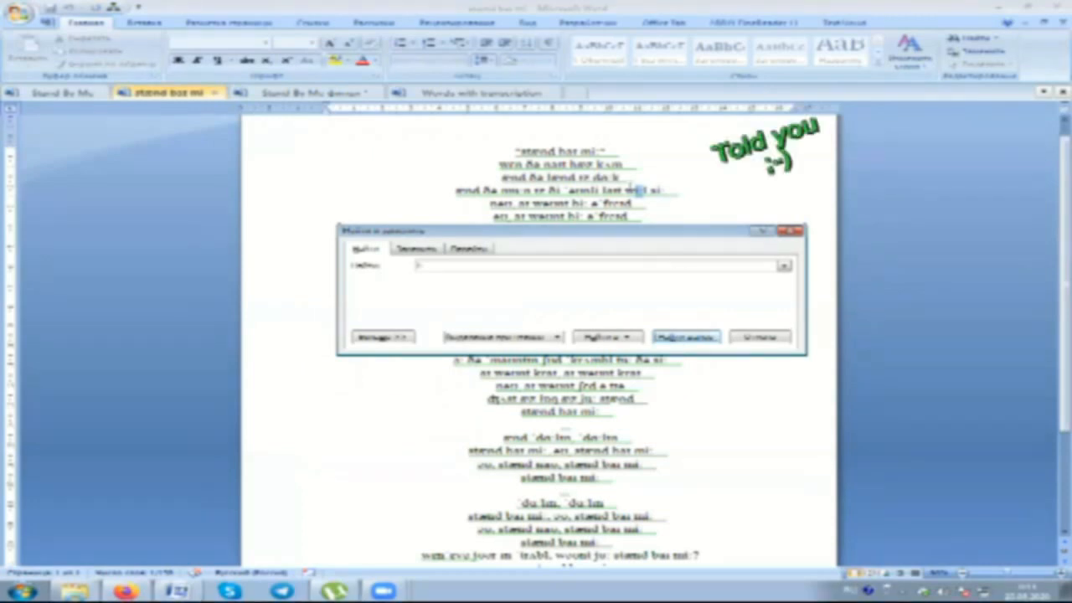
click(690, 338)
click(689, 339)
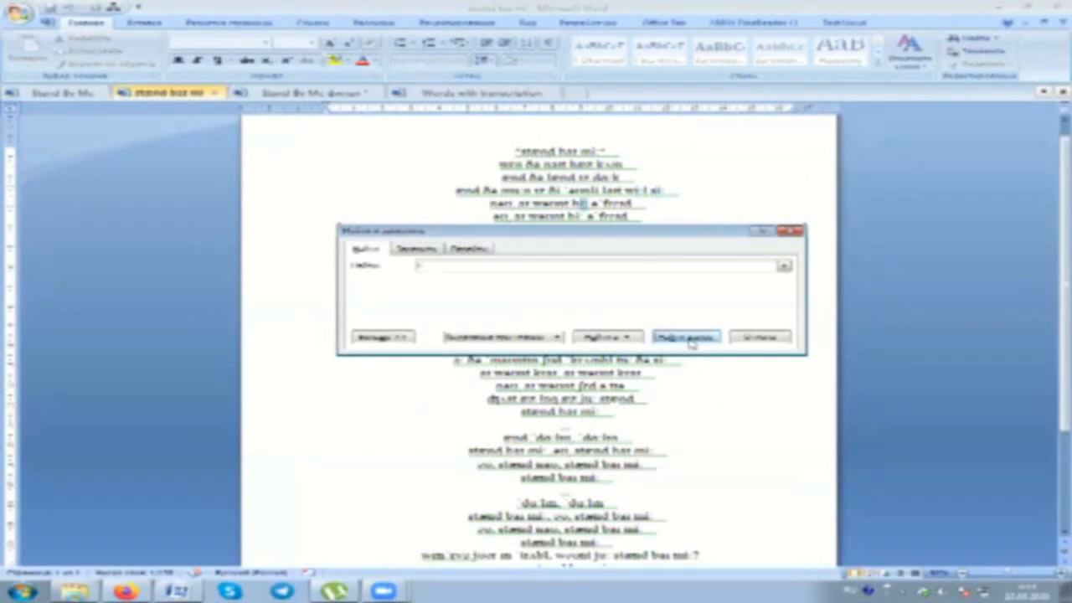
click(689, 338)
Step through the remaining occurrences of the length mark "ː" down to the closing lines of the transcription
click(711, 194)
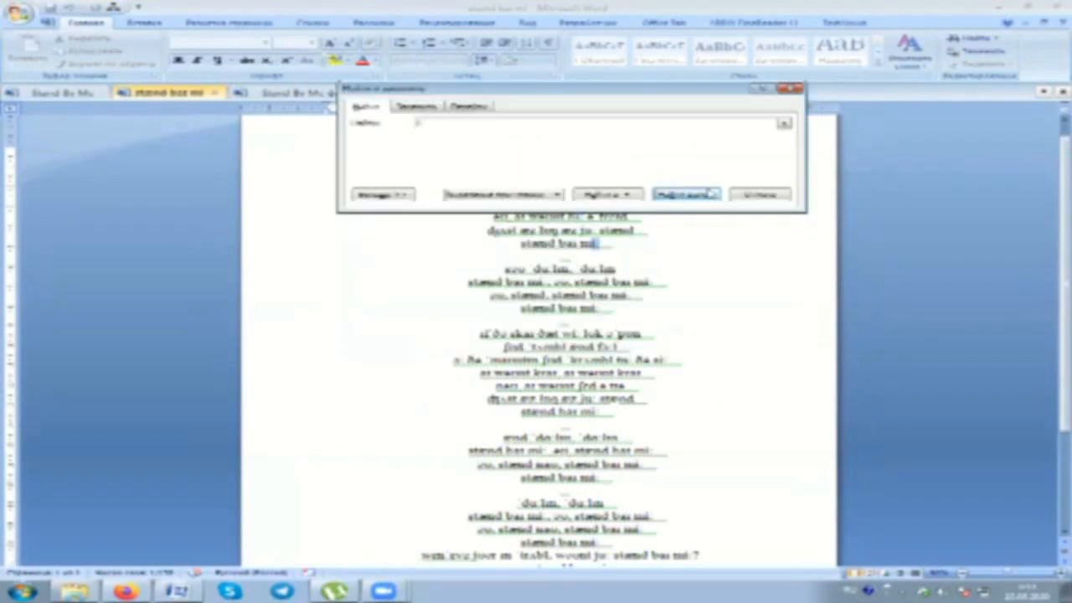
click(711, 194)
click(711, 195)
click(711, 194)
click(711, 195)
click(711, 195)
click(711, 194)
click(712, 195)
click(711, 195)
click(711, 194)
click(711, 194)
click(712, 195)
click(712, 195)
click(710, 194)
click(711, 194)
click(710, 194)
click(710, 194)
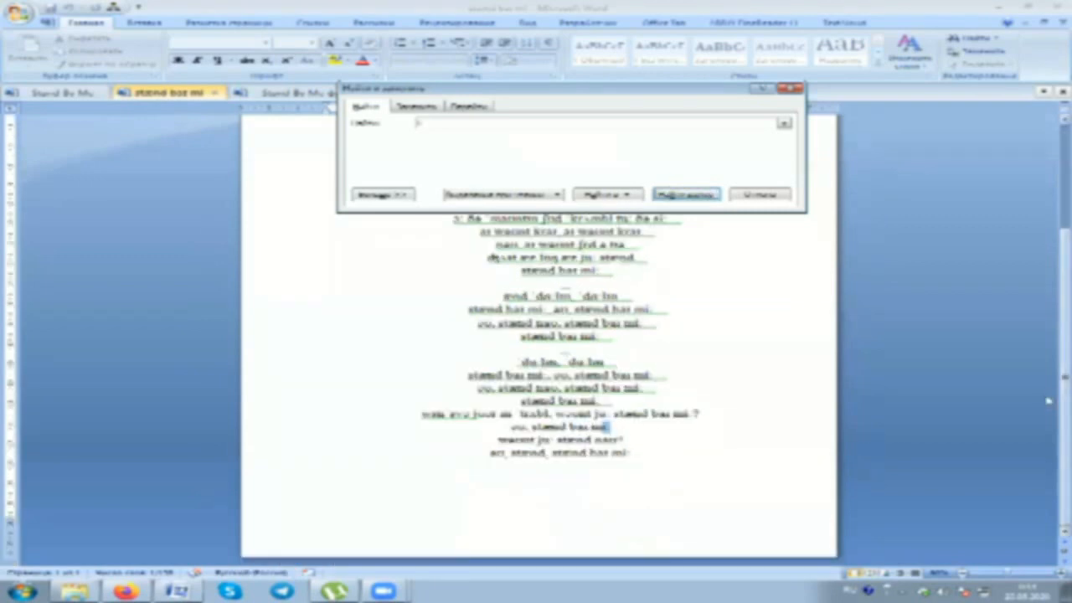
Move the search dialog off the lyrics and search the transcription for the "ɪ" symbol, continuing from the document's beginning
drag(1064, 401, 1064, 233)
click(619, 92)
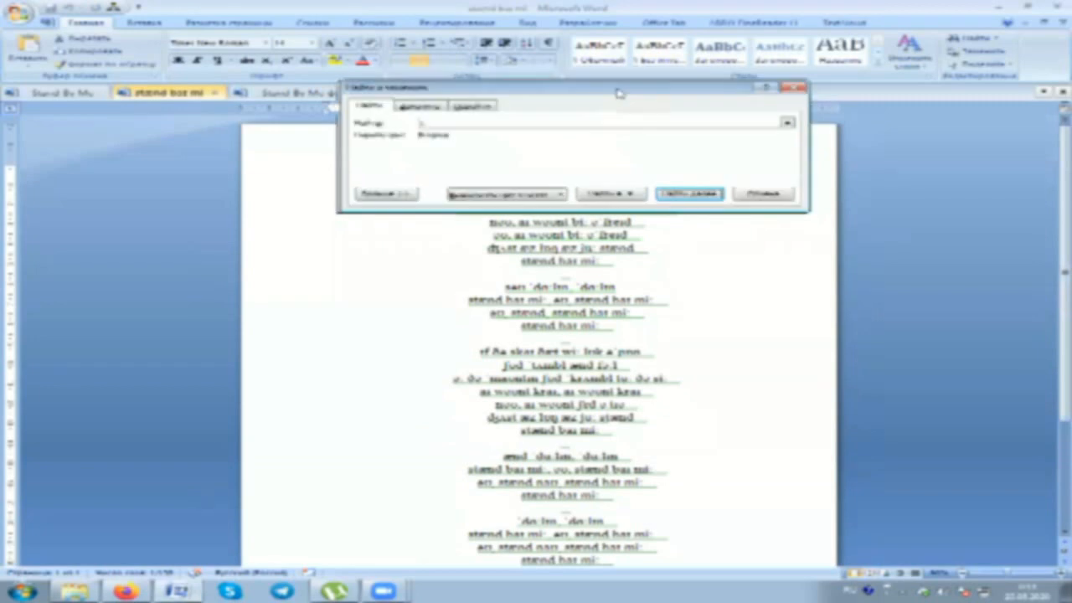
drag(619, 92, 802, 31)
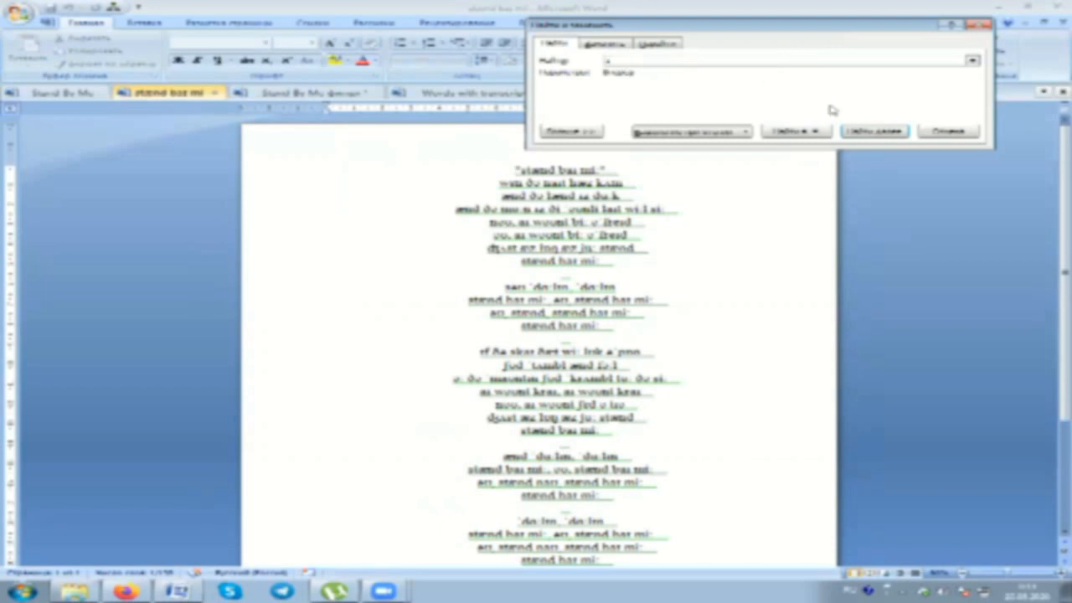
click(873, 132)
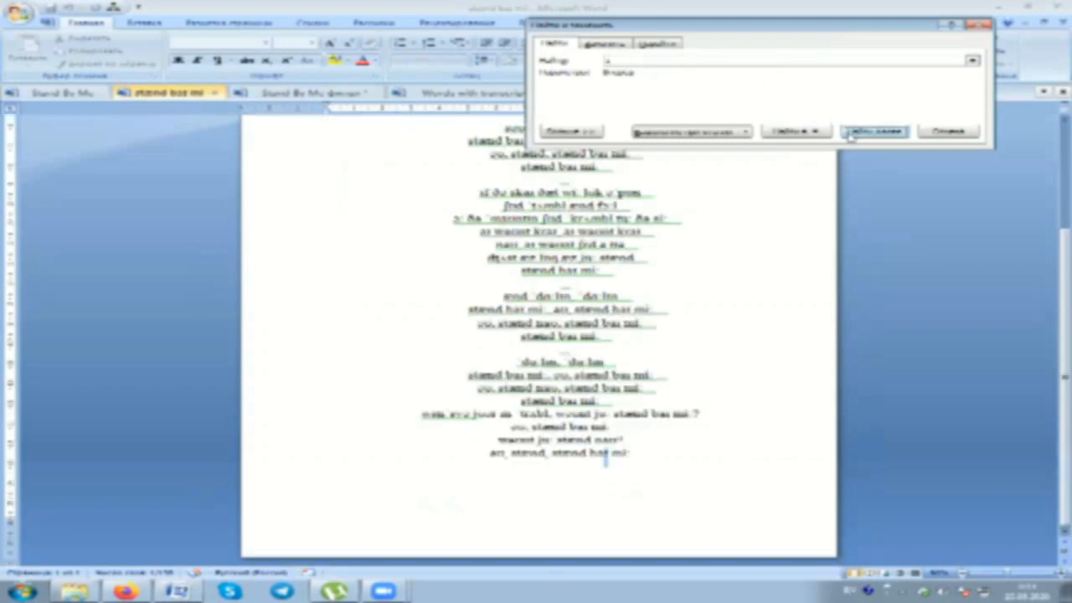
click(850, 136)
click(486, 327)
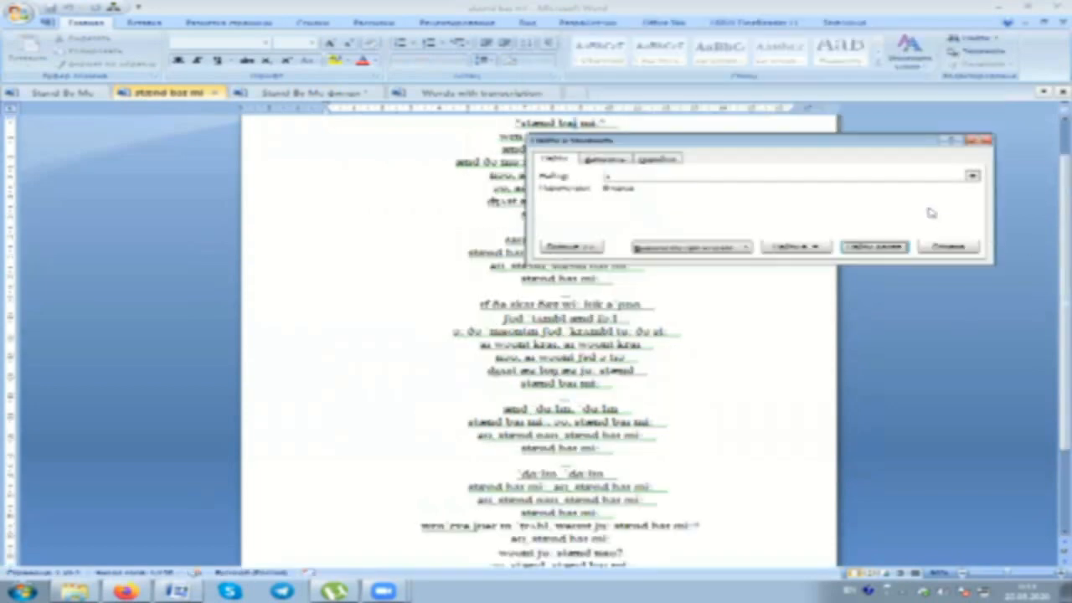
Reposition the search dialog, re-enter the vowel symbol, and restart the search across the rest of the transcription
drag(832, 146, 763, 219)
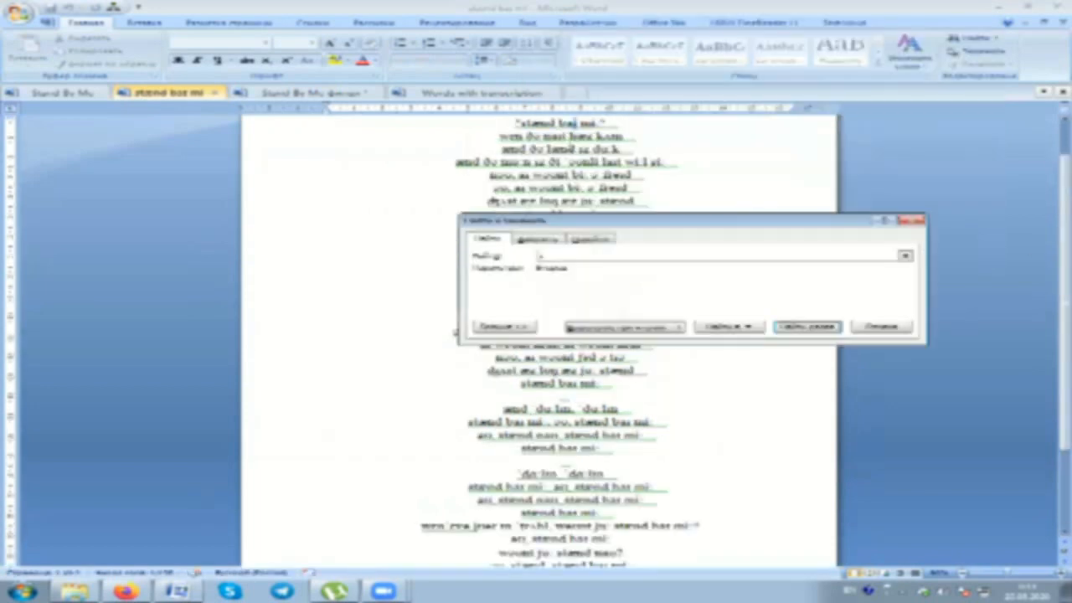
click(456, 333)
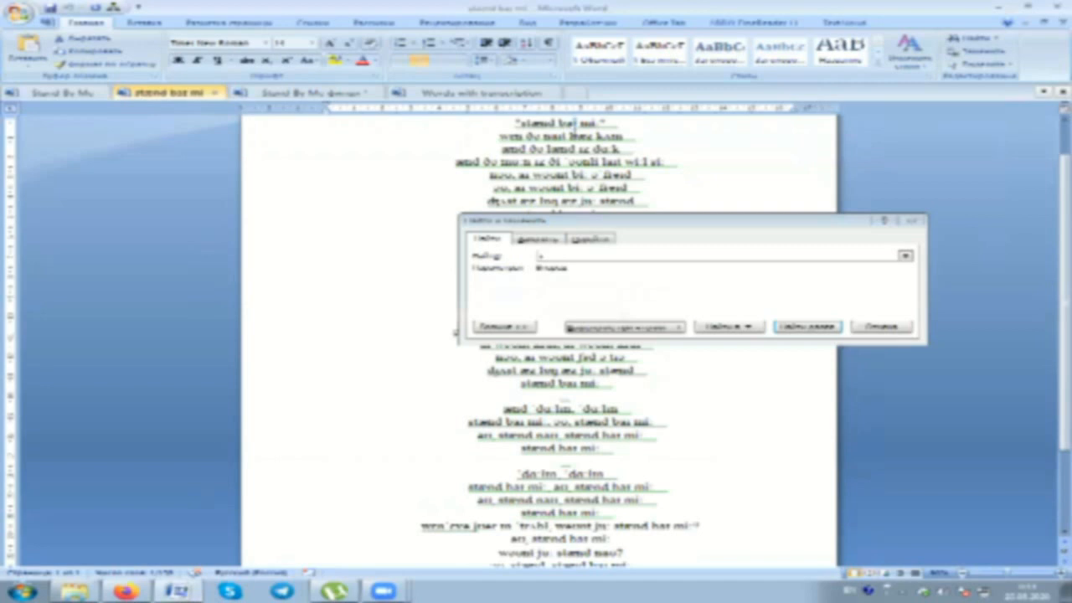
click(604, 260)
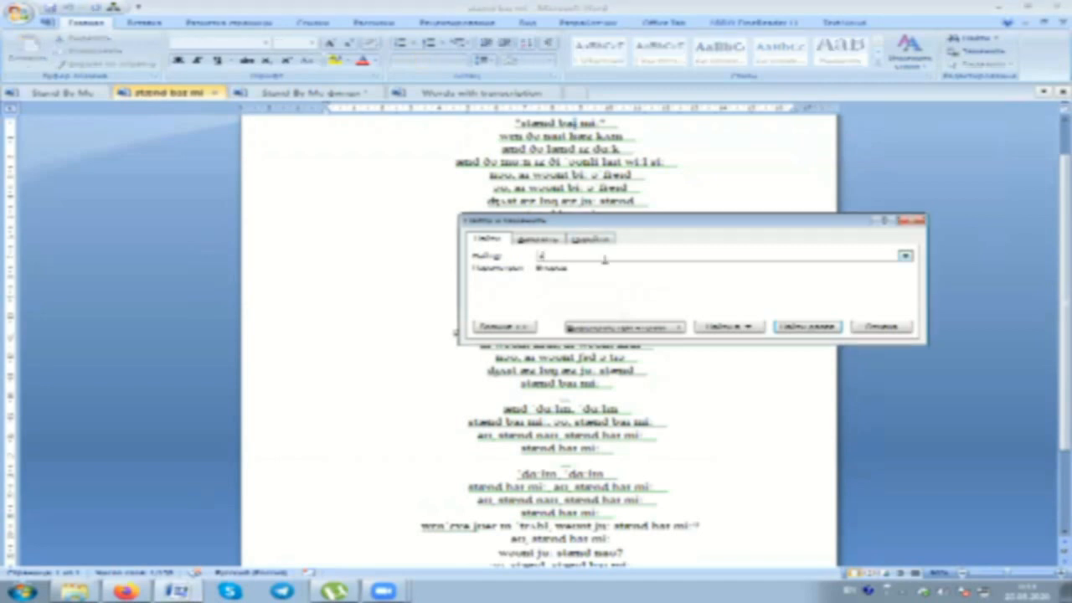
text(d)
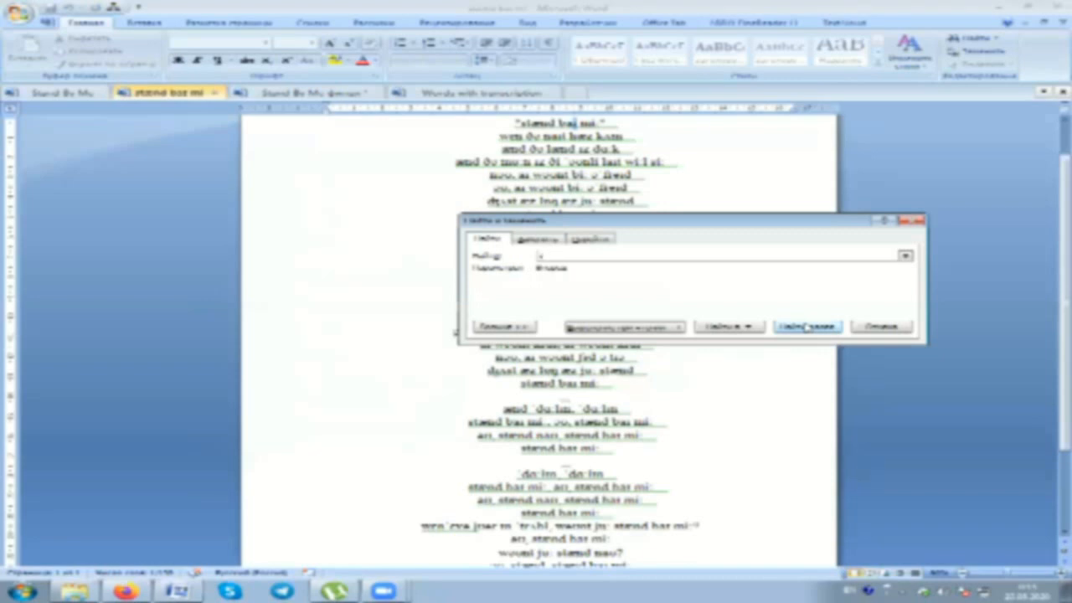
click(806, 327)
click(540, 324)
click(807, 327)
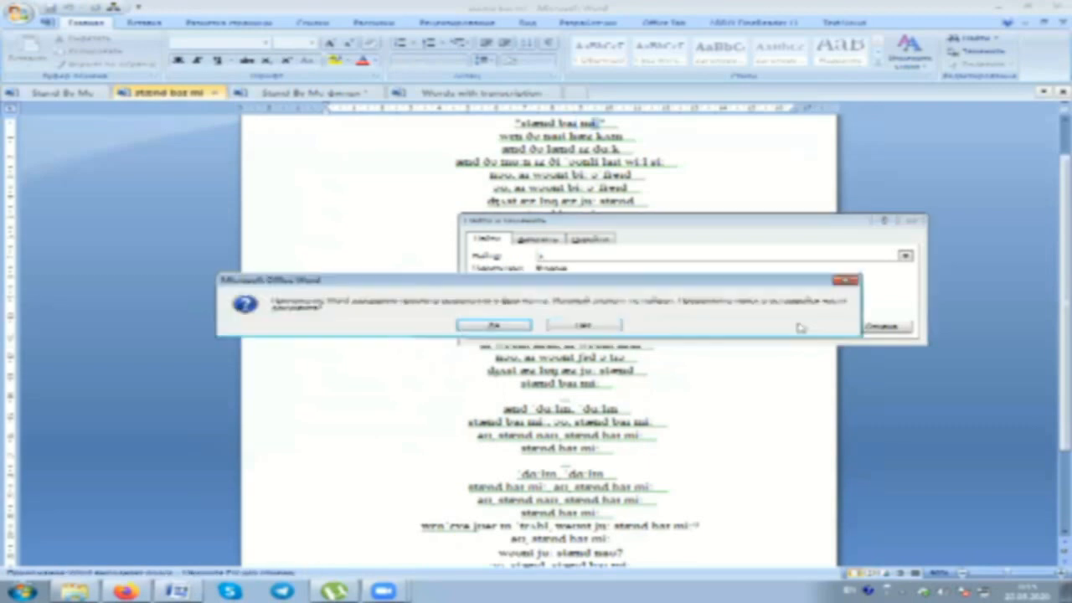
click(471, 327)
click(807, 327)
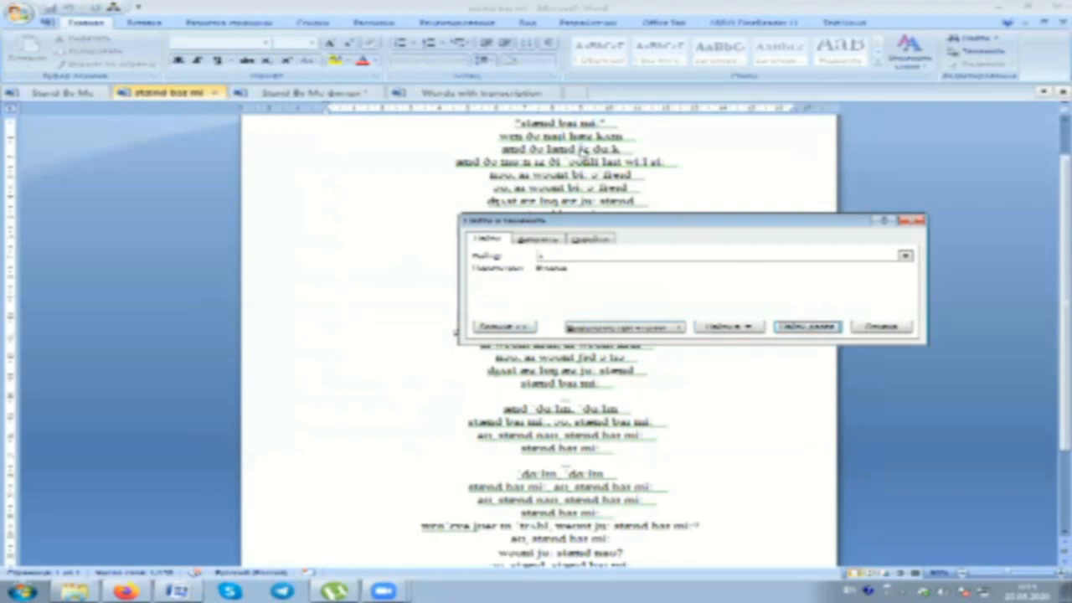
Step through the "ɪ" occurrences from the first verse to the word "darlin'" in the chorus
click(820, 328)
click(817, 328)
click(816, 327)
click(816, 327)
click(816, 328)
click(817, 328)
click(809, 193)
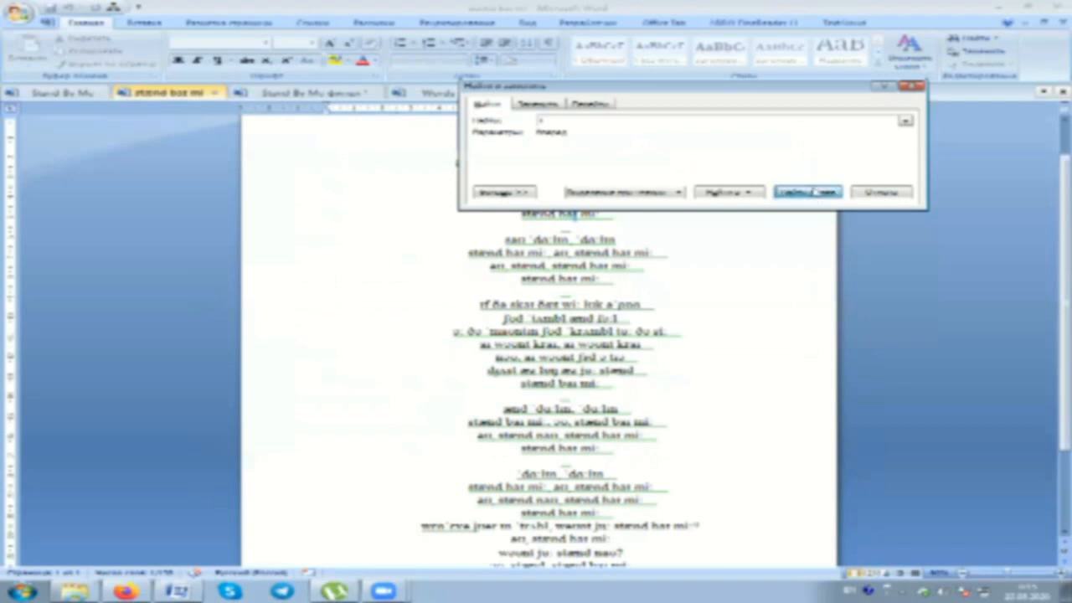
click(811, 191)
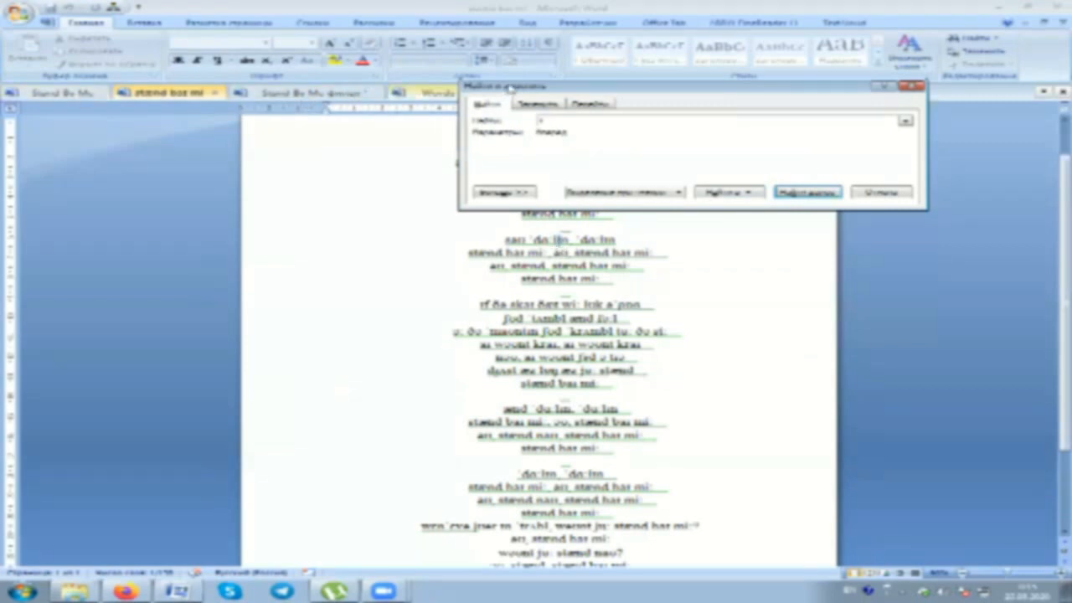
Switch to the "Words with transcription" document, uncover its word list, and highlight the long vowel in the "darling" transcription
drag(509, 87, 459, 172)
click(448, 94)
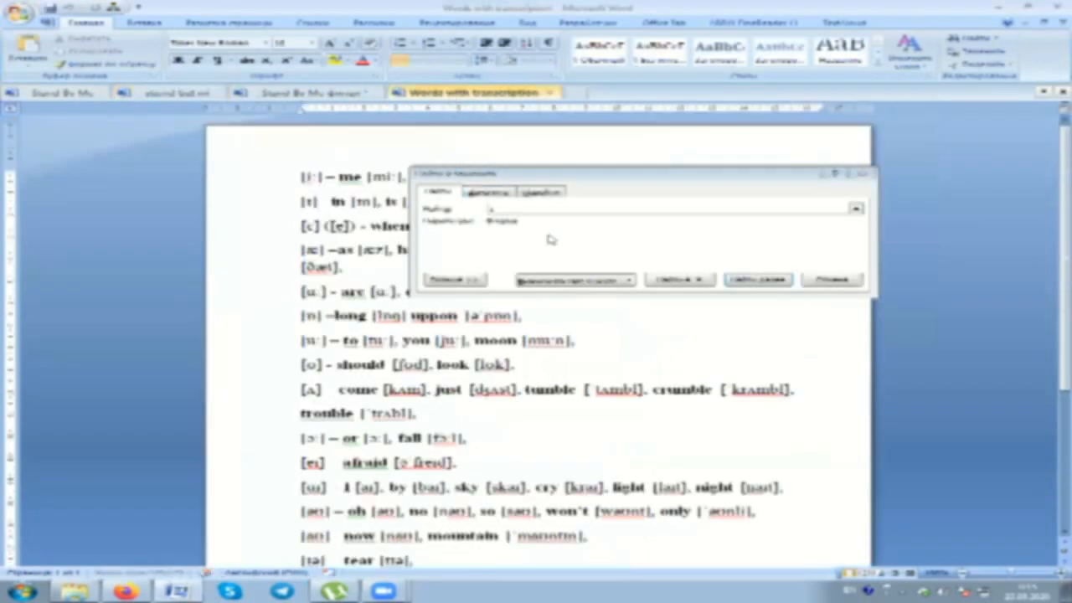
click(602, 179)
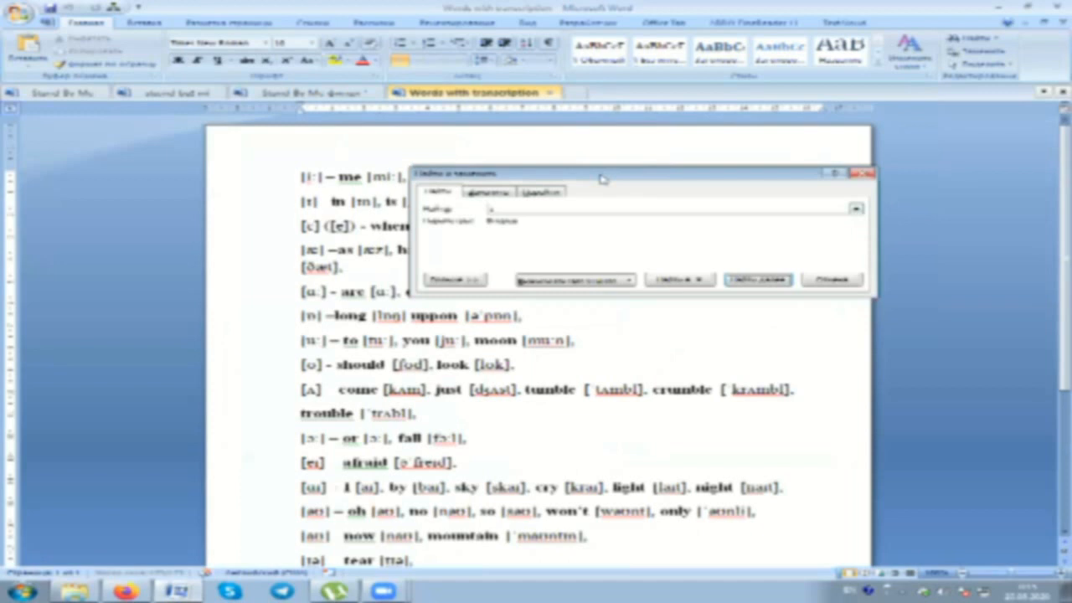
drag(602, 180, 725, 338)
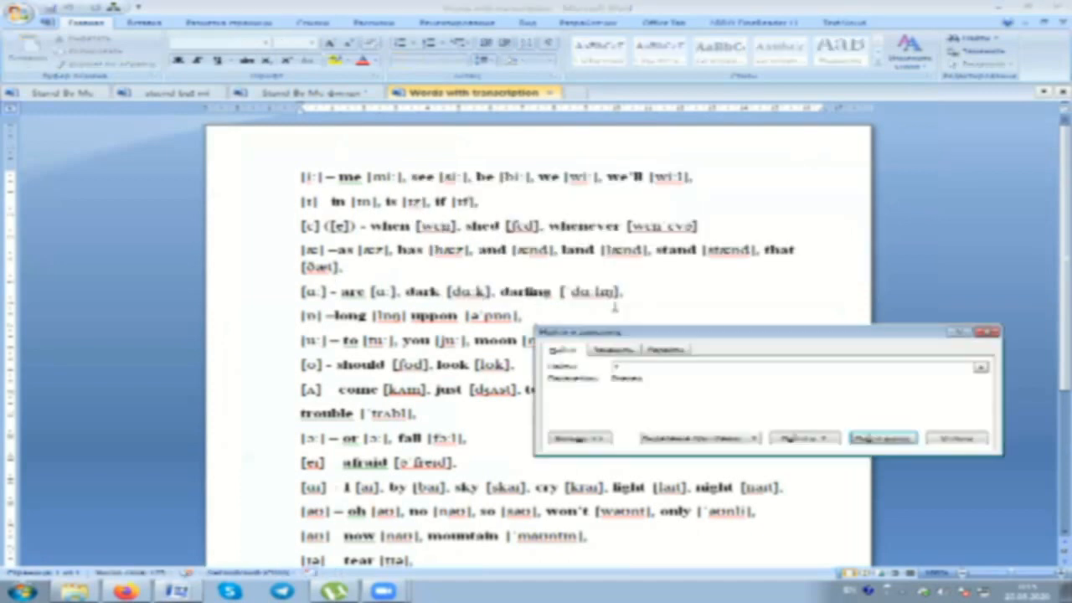
key(Return)
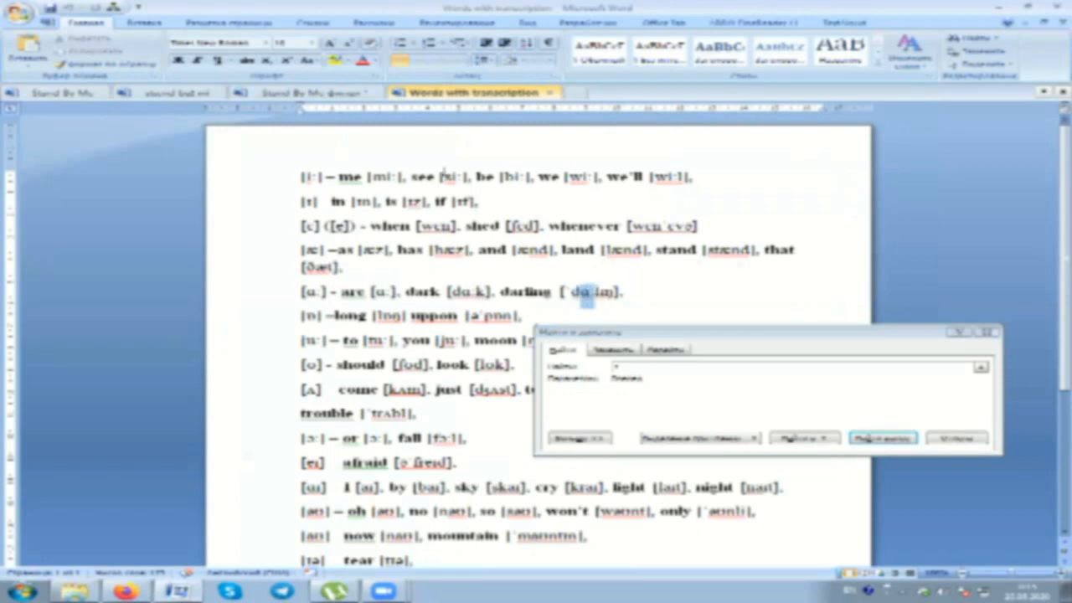
Show the "Stand By Me финал" document, close the search dialog, and return to the "Words with transcription" list to look it over
click(285, 94)
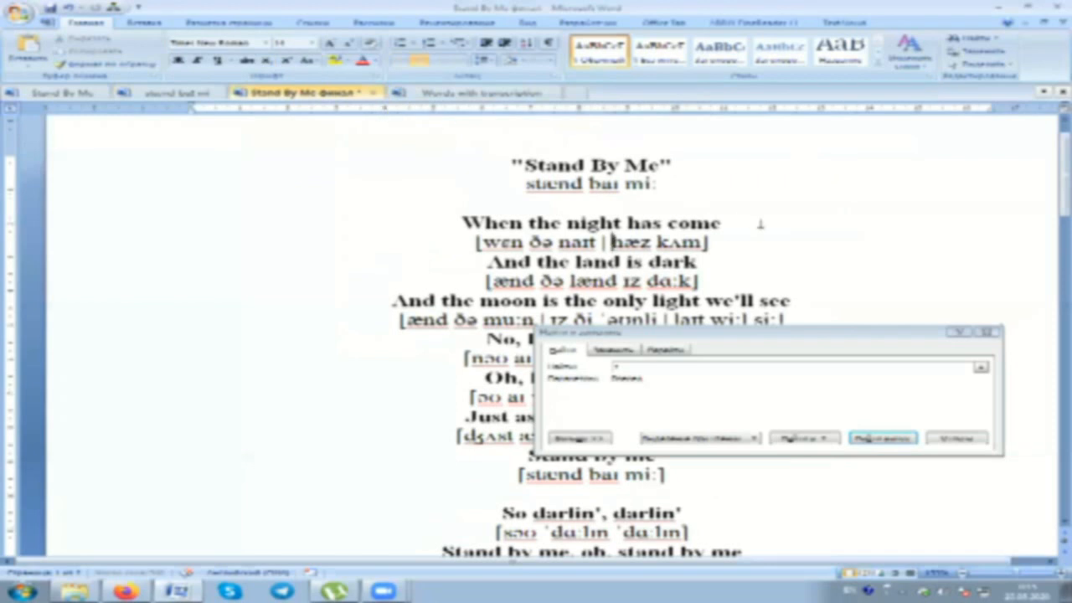
click(994, 333)
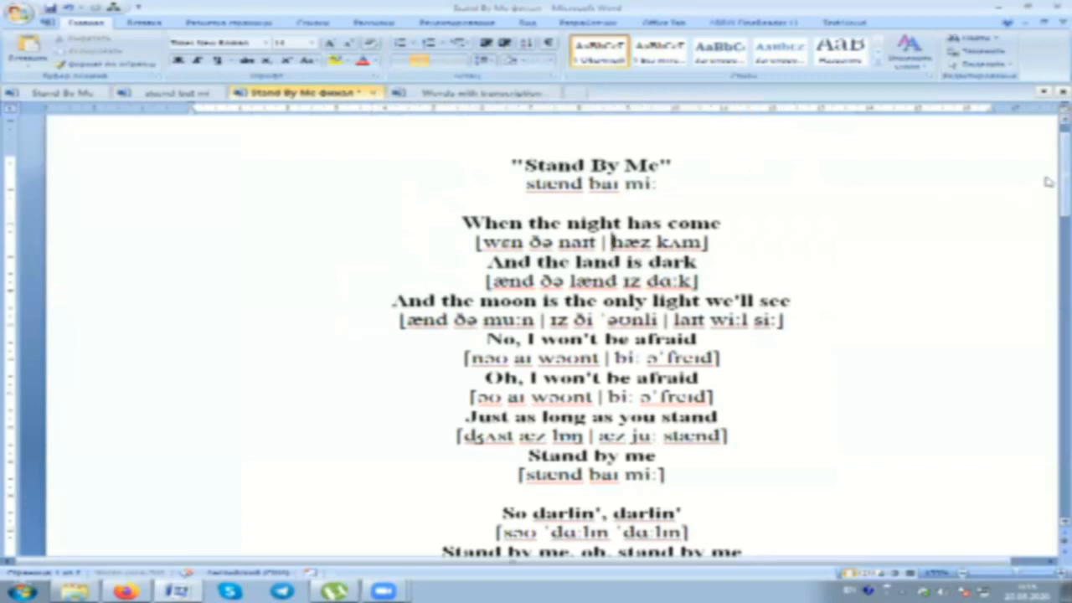
click(474, 93)
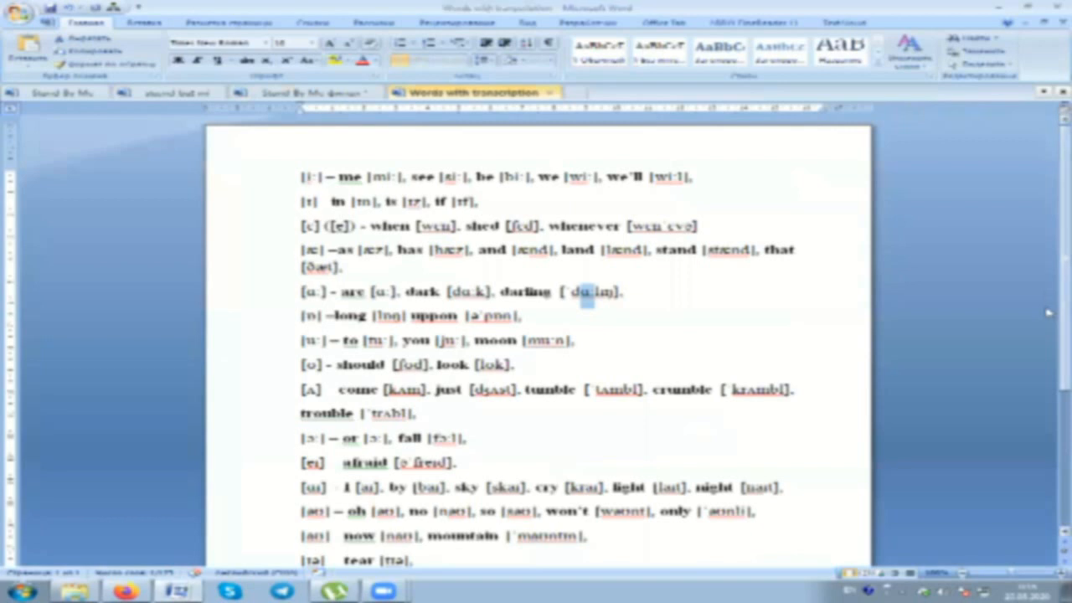
scroll(1049, 267, down, 5)
scroll(1049, 243, up, 5)
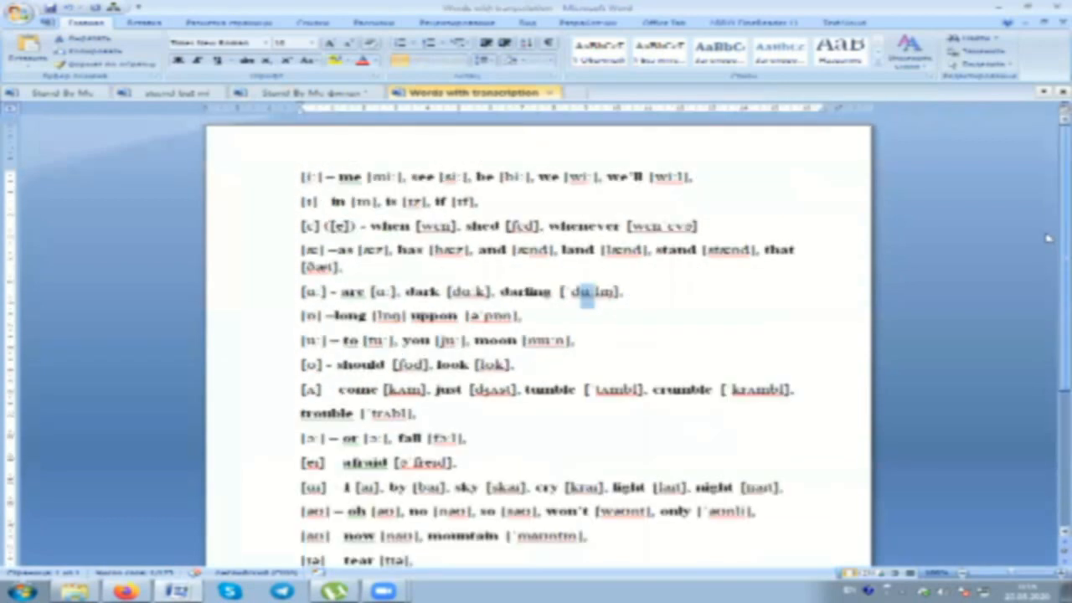